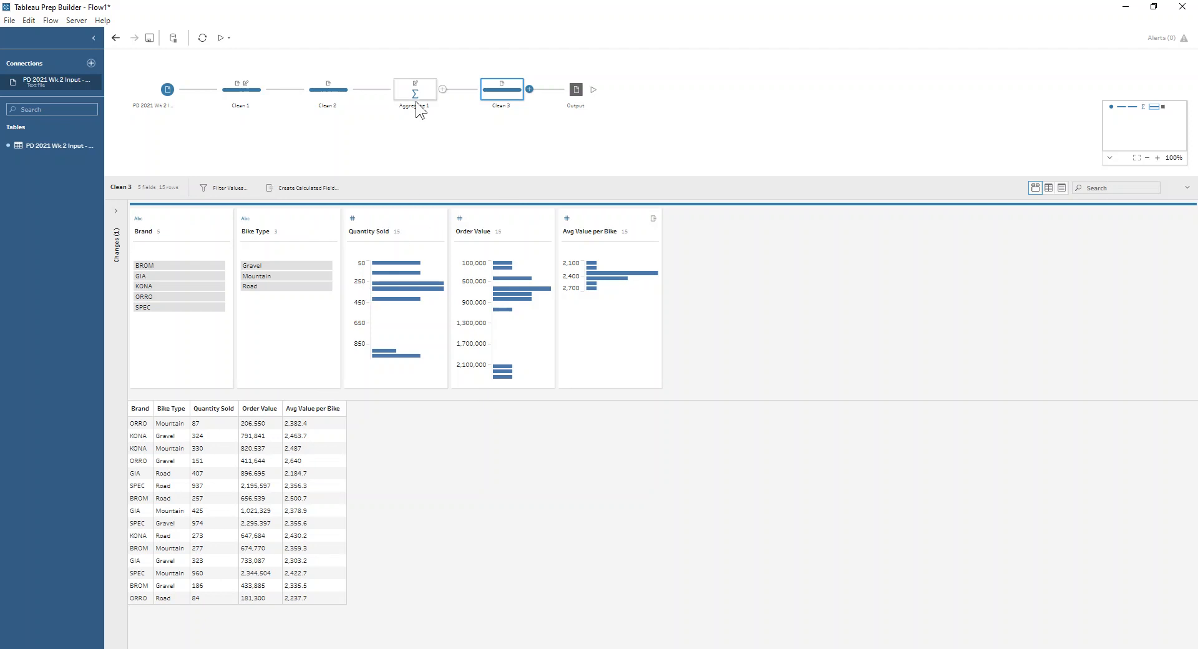
# Add a new clean step branching off from Clean 2
pyautogui.click(348, 91)
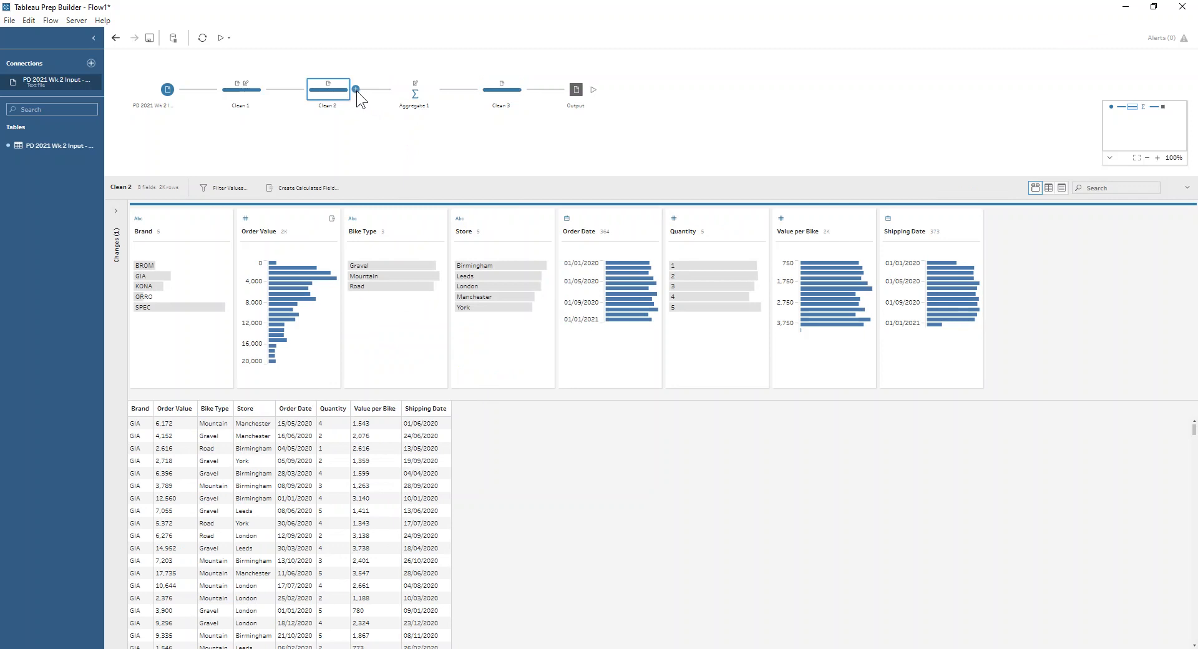
pyautogui.click(356, 89)
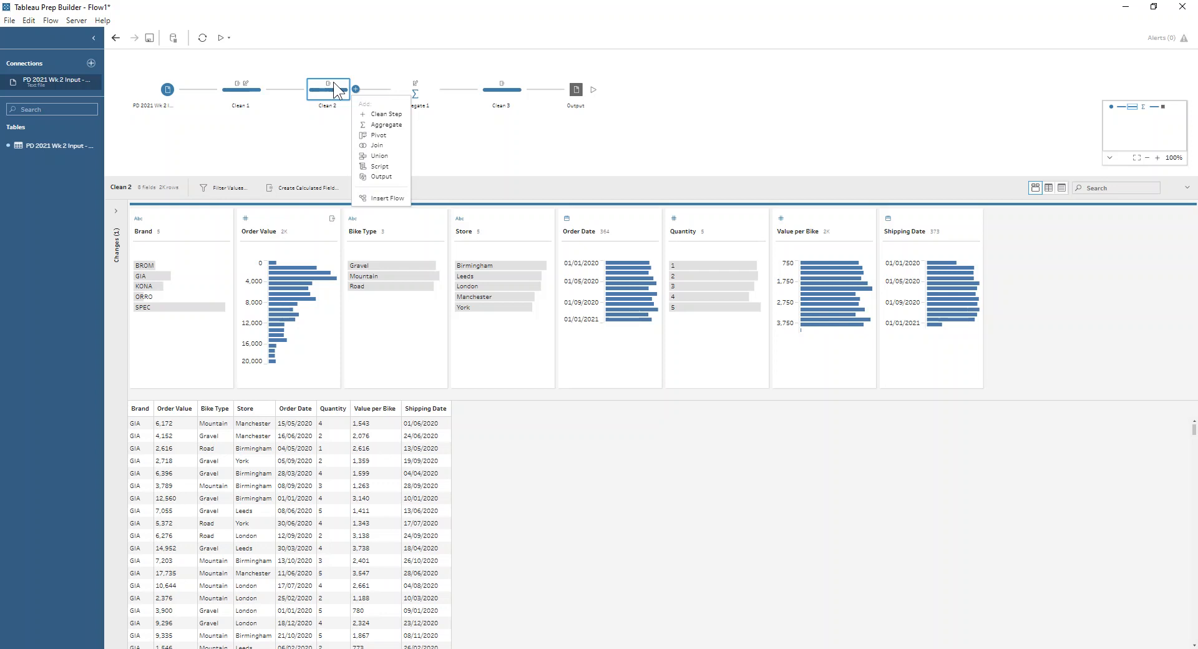
pyautogui.click(377, 111)
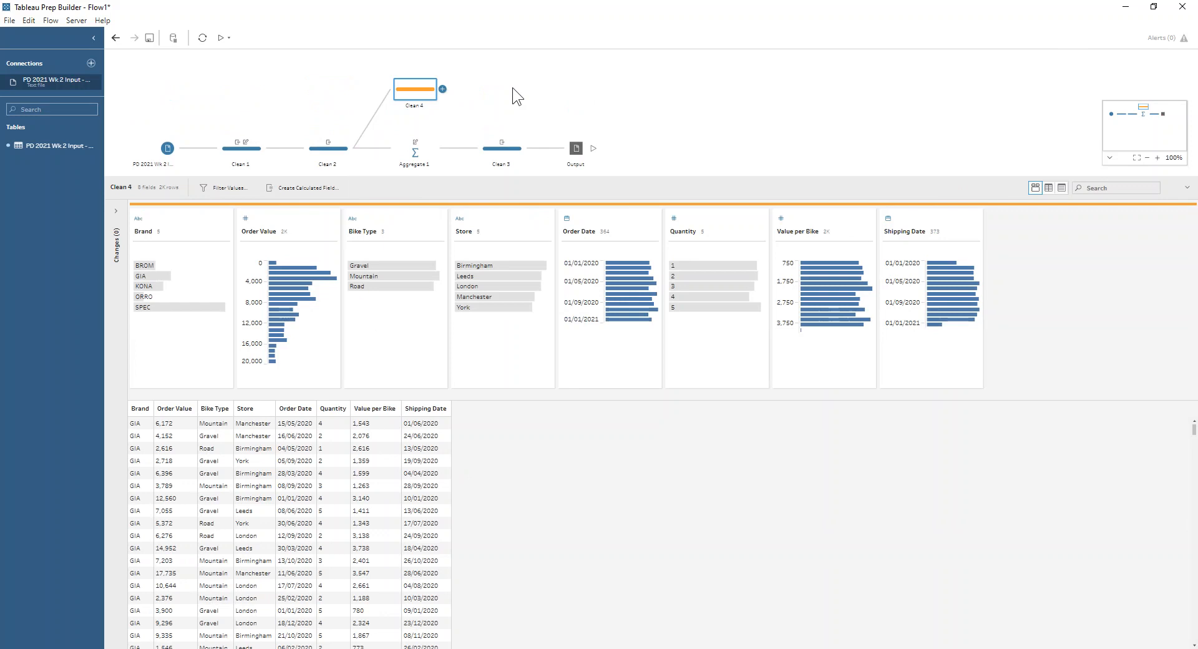
# Create a new calculated field in Clean 4 named Days to Ship
pyautogui.click(332, 188)
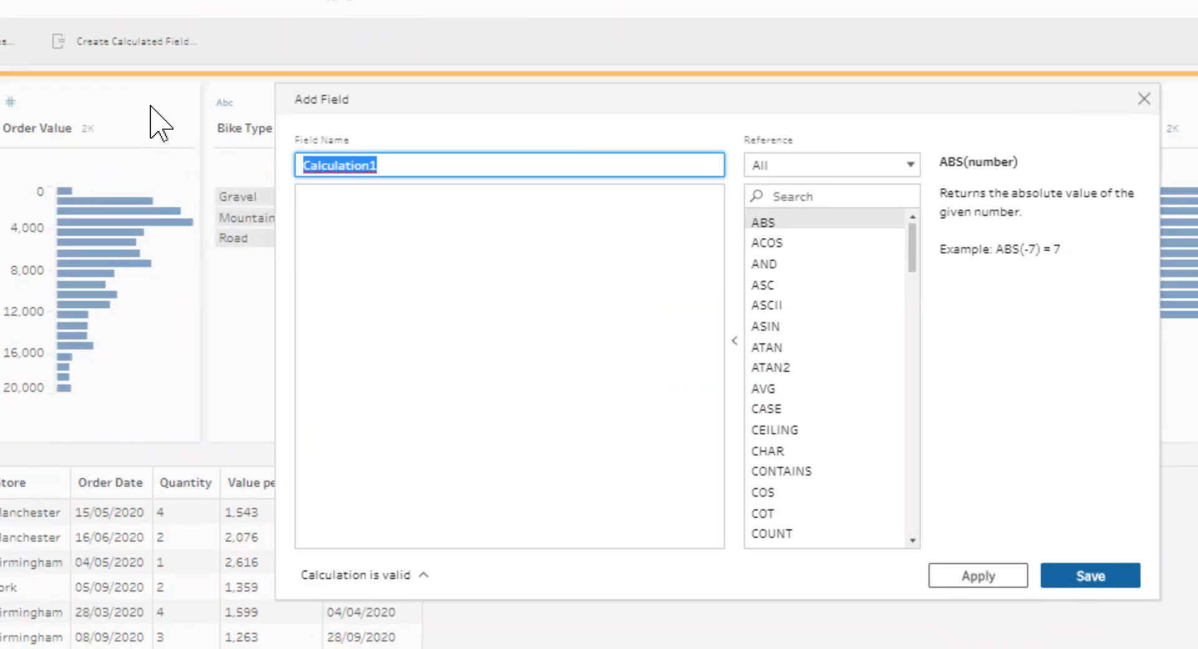
pyautogui.write('Days t')
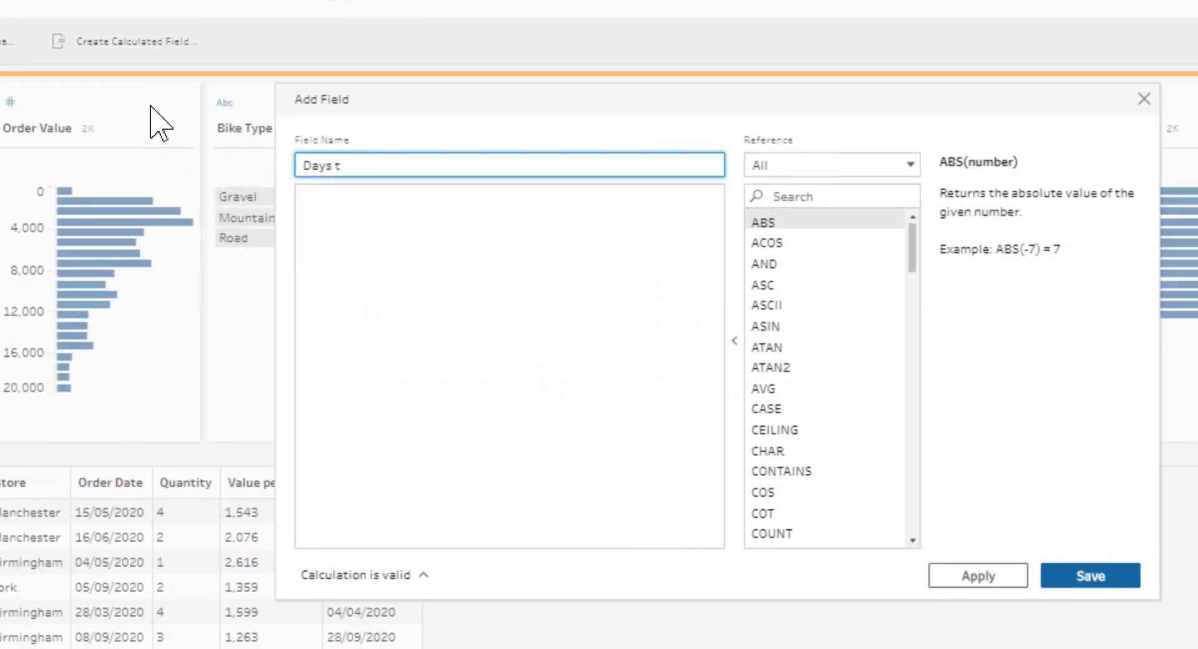
pyautogui.write('o shi')
pyautogui.press('BackSpace')
pyautogui.press('BackSpace')
pyautogui.press('BackSpace')
pyautogui.write('Ship')
# Enter the formula DATEDIFF('day',[Order Date],[Shipping Date]) and save the calculated field
pyautogui.click(695, 275)
pyautogui.write('date')
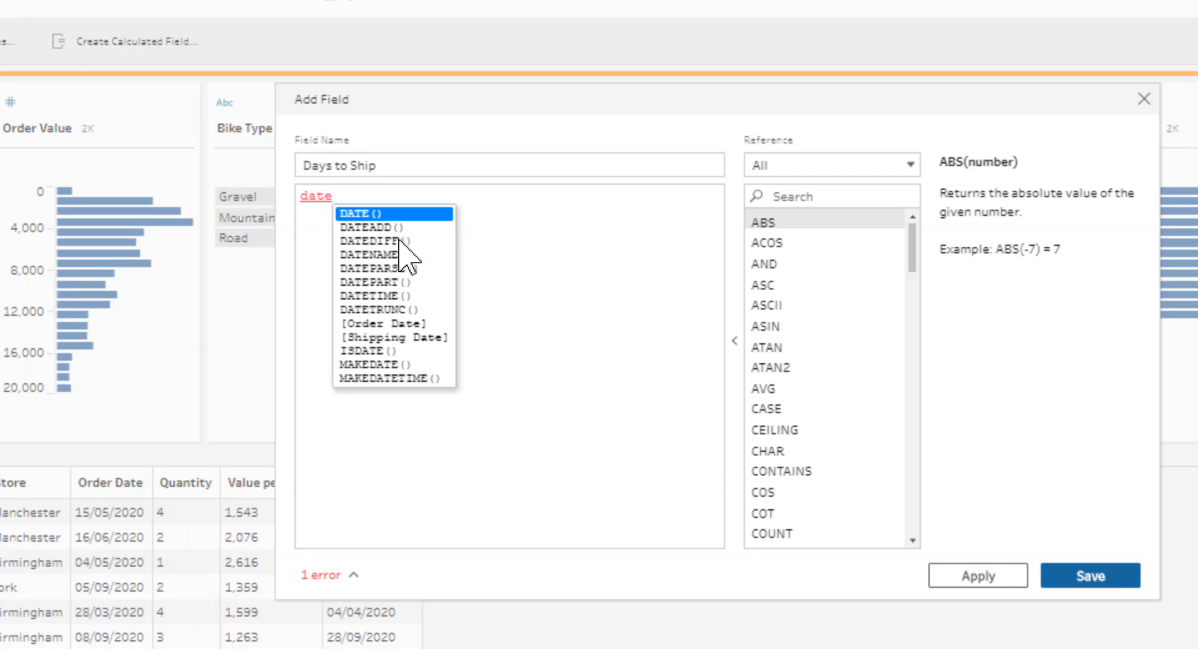
pyautogui.click(399, 240)
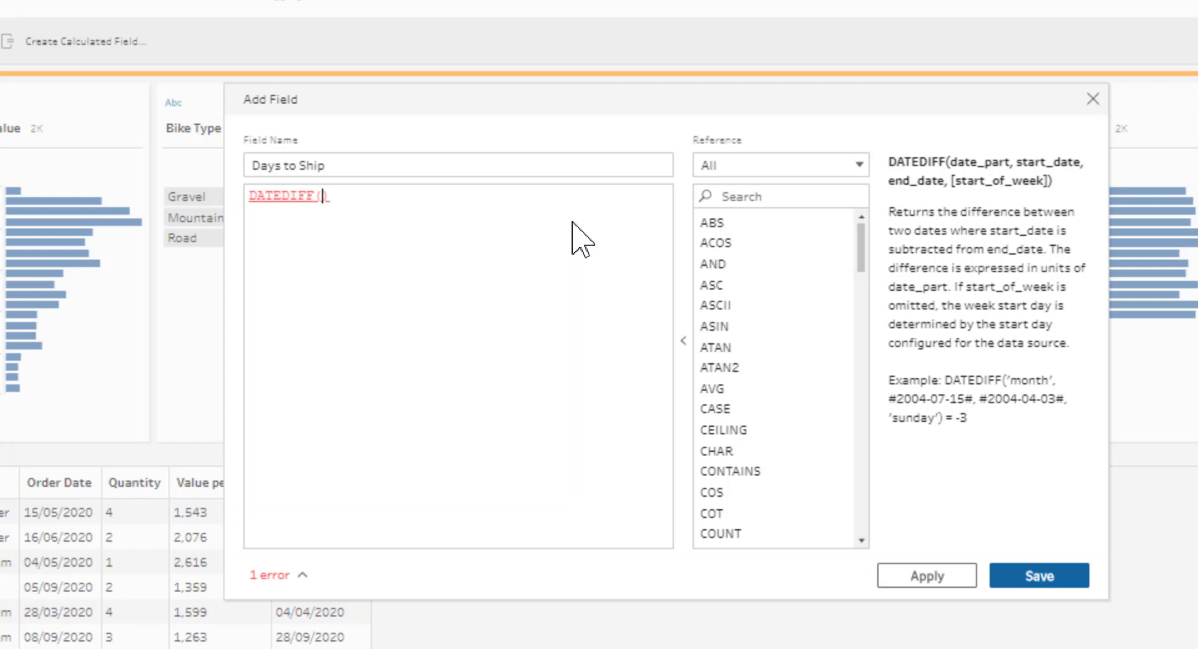
pyautogui.write("'day'")
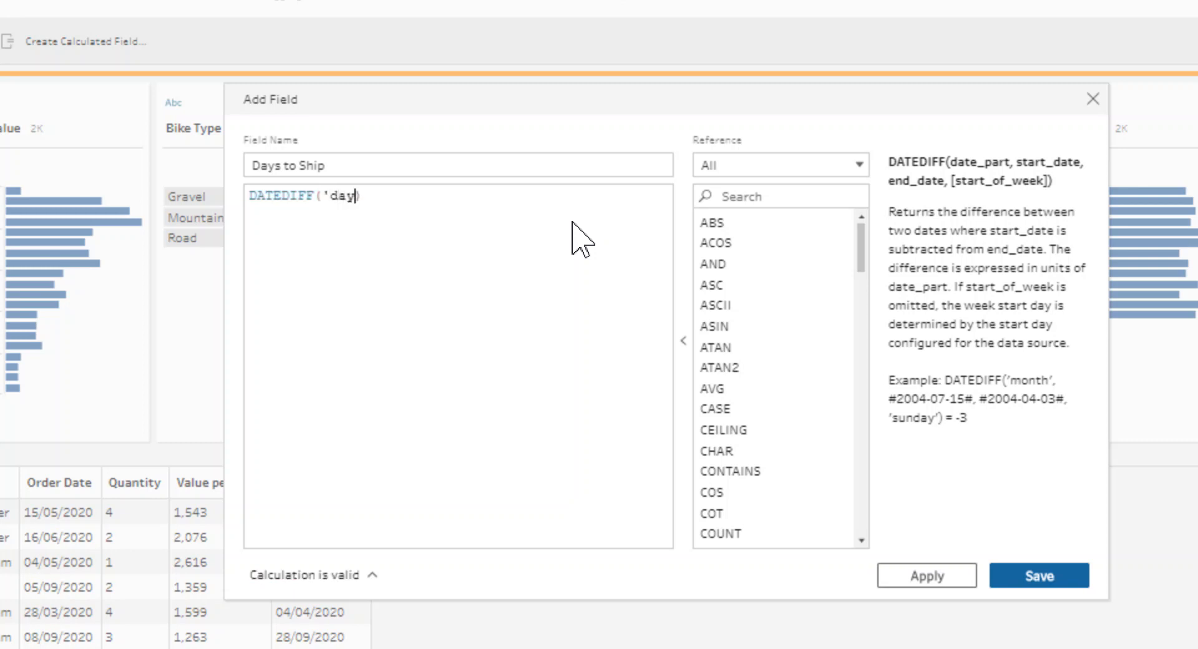
pyautogui.write(',')
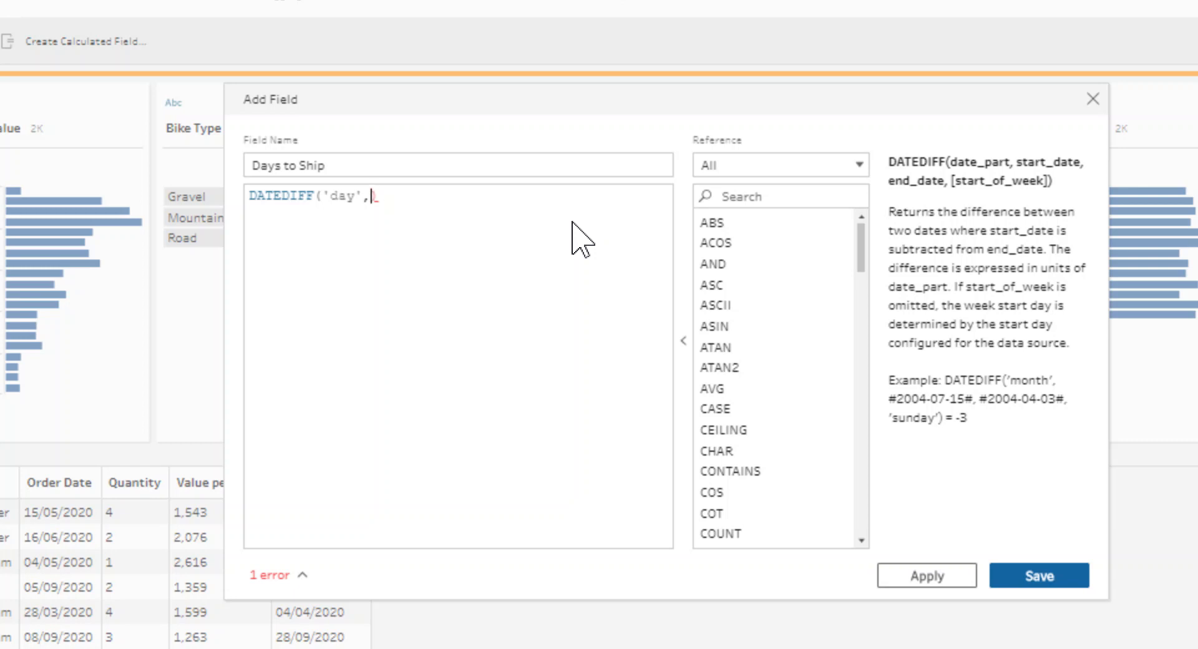
pyautogui.write('ord')
pyautogui.press('Return')
pyautogui.write(',shi')
pyautogui.press('Return')
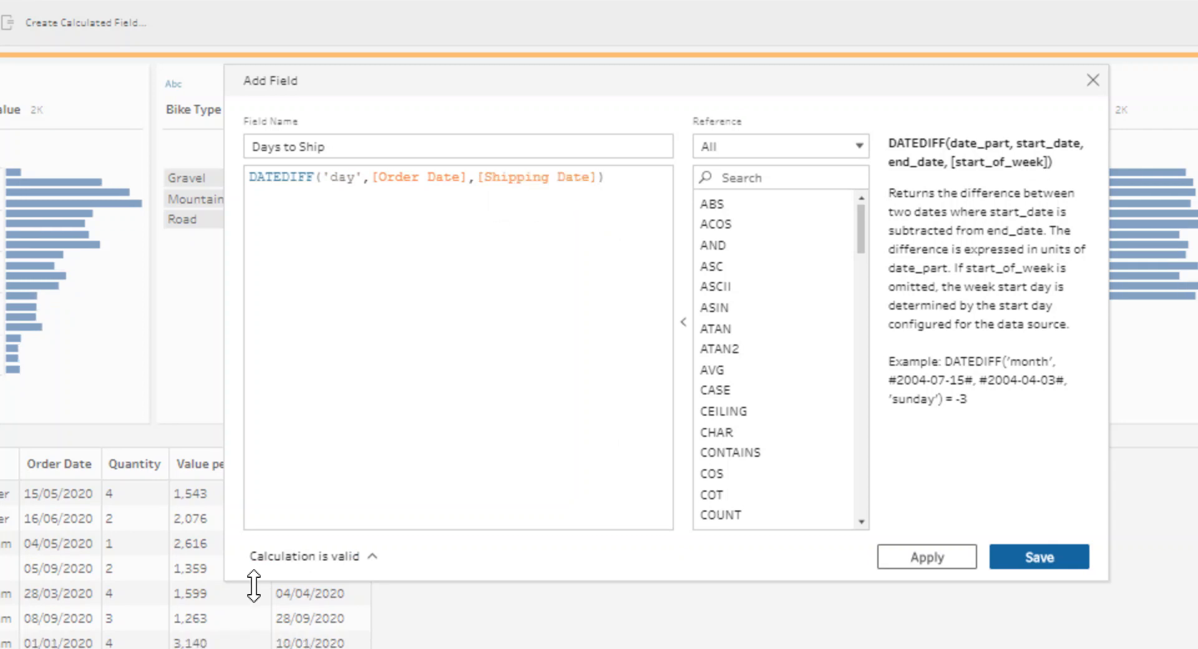
pyautogui.click(1003, 557)
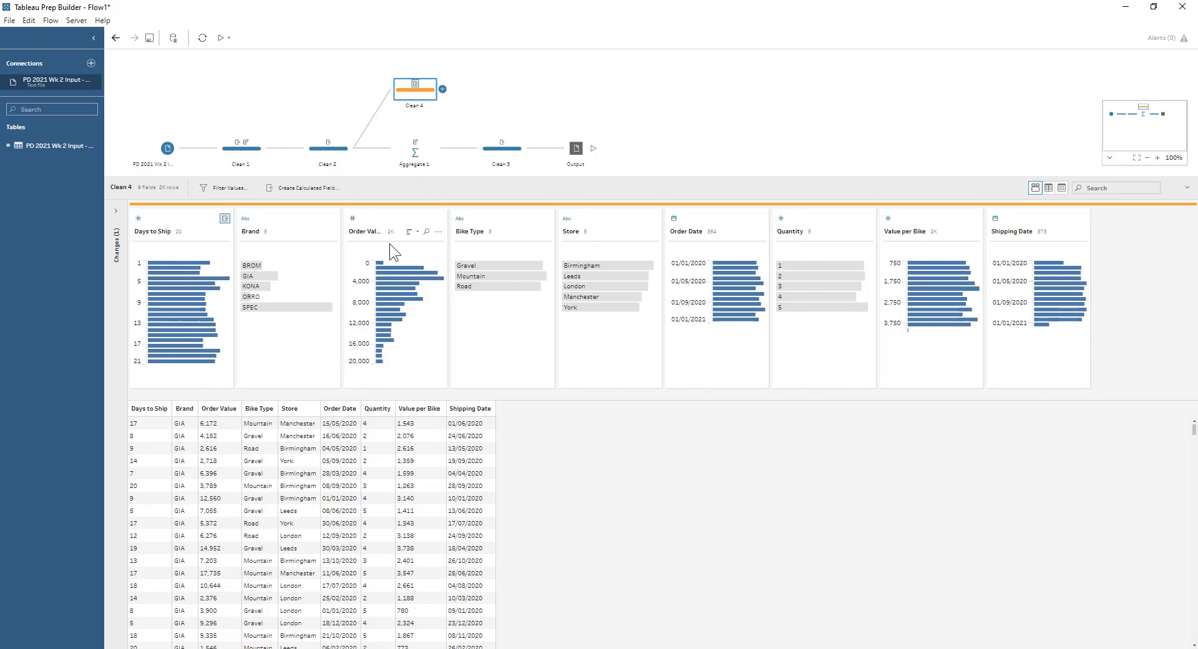
# Add an aggregate step after Clean 4 and group by Brand and Store
pyautogui.click(443, 91)
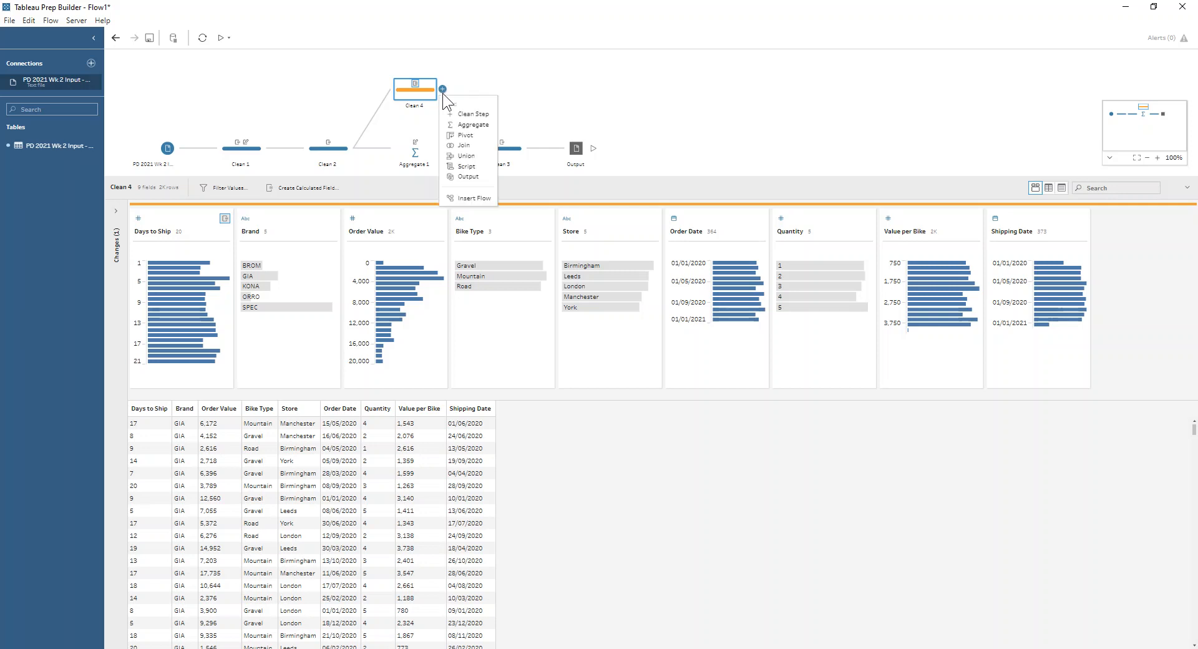
pyautogui.click(463, 123)
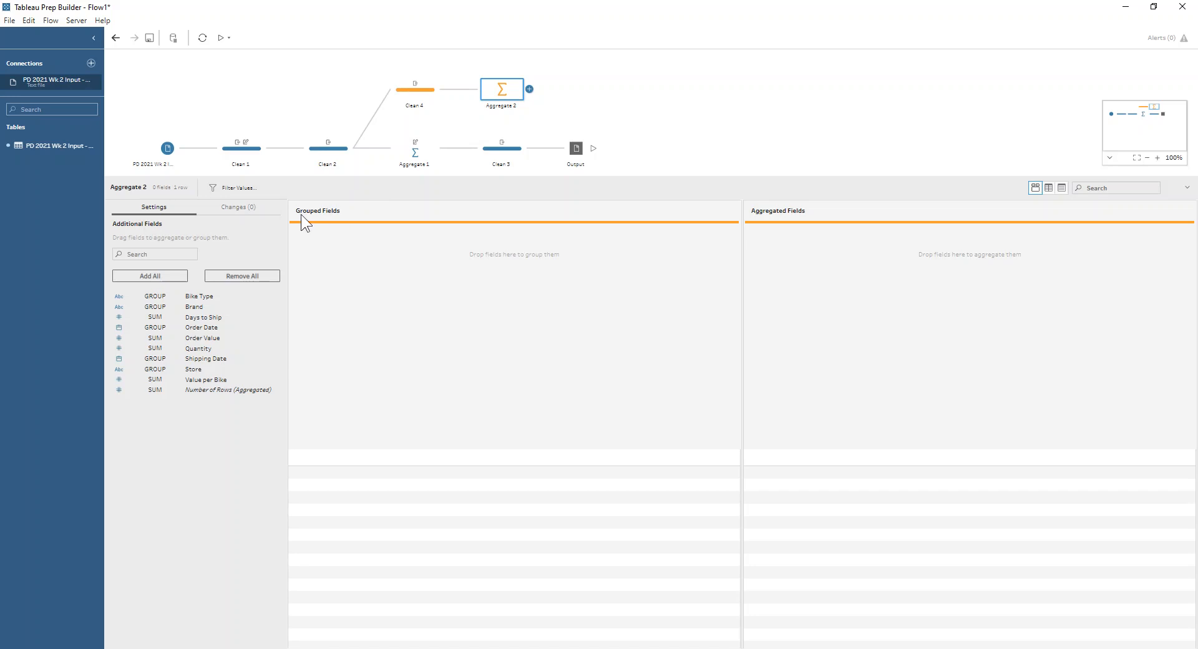
pyautogui.moveTo(215, 306); pyautogui.dragTo(348, 306)
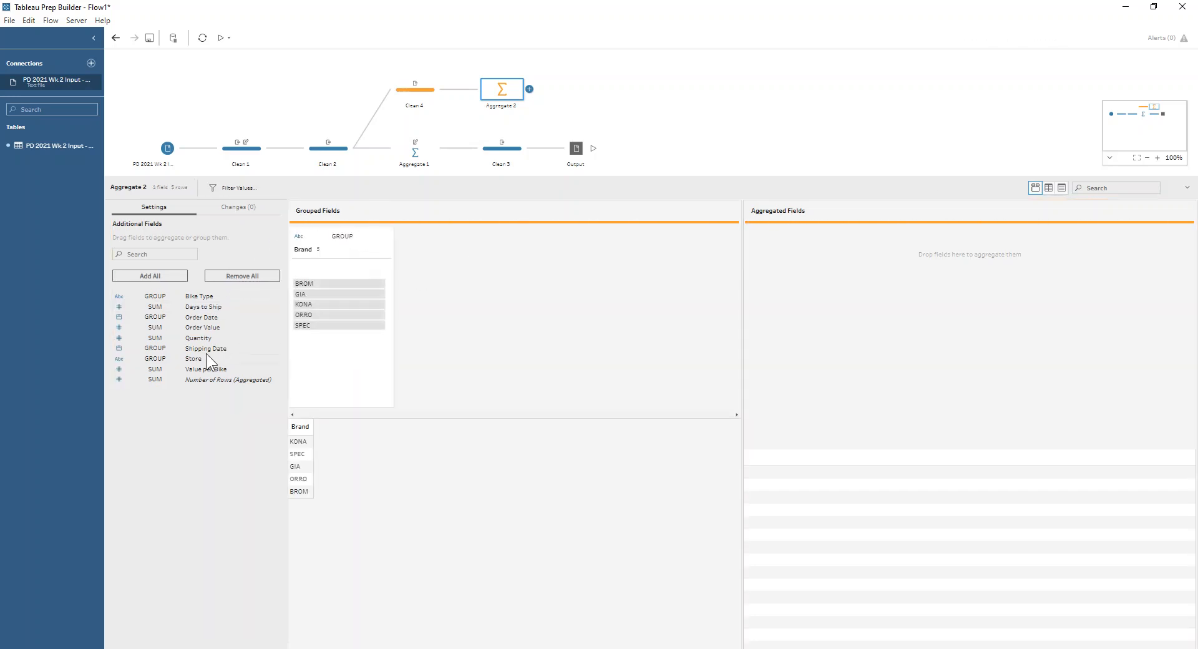
pyautogui.moveTo(196, 359); pyautogui.dragTo(438, 300)
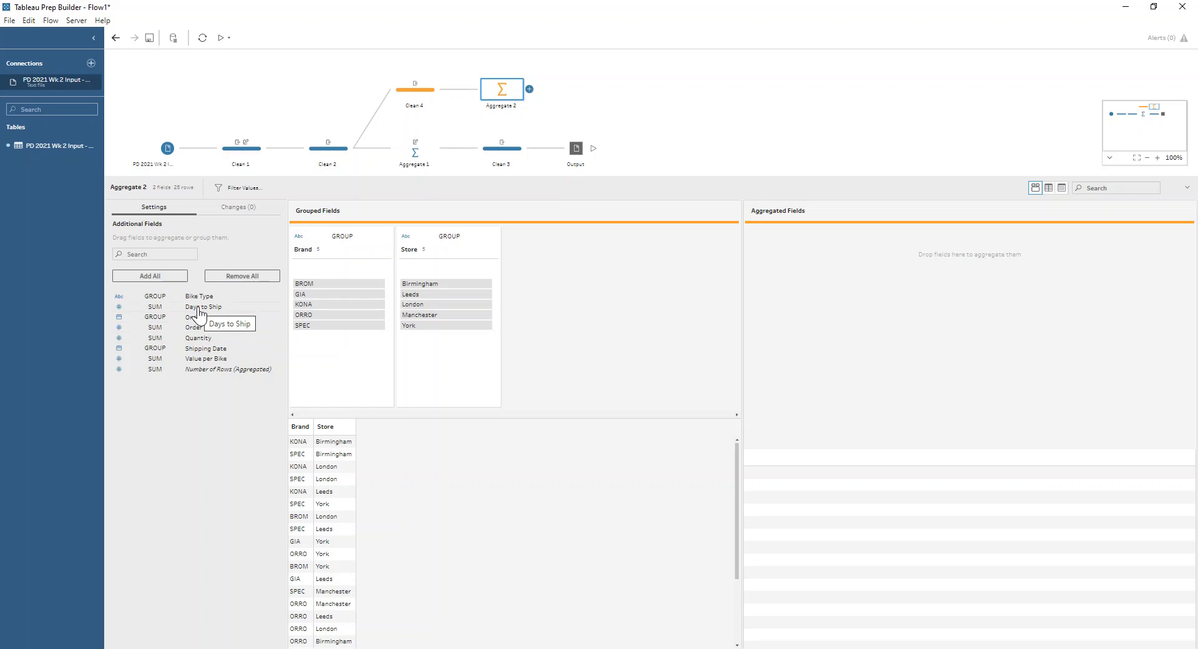
# Aggregate Days to Ship as an average, and add Quantity and Order Value as summed fields
pyautogui.moveTo(199, 312); pyautogui.dragTo(758, 304)
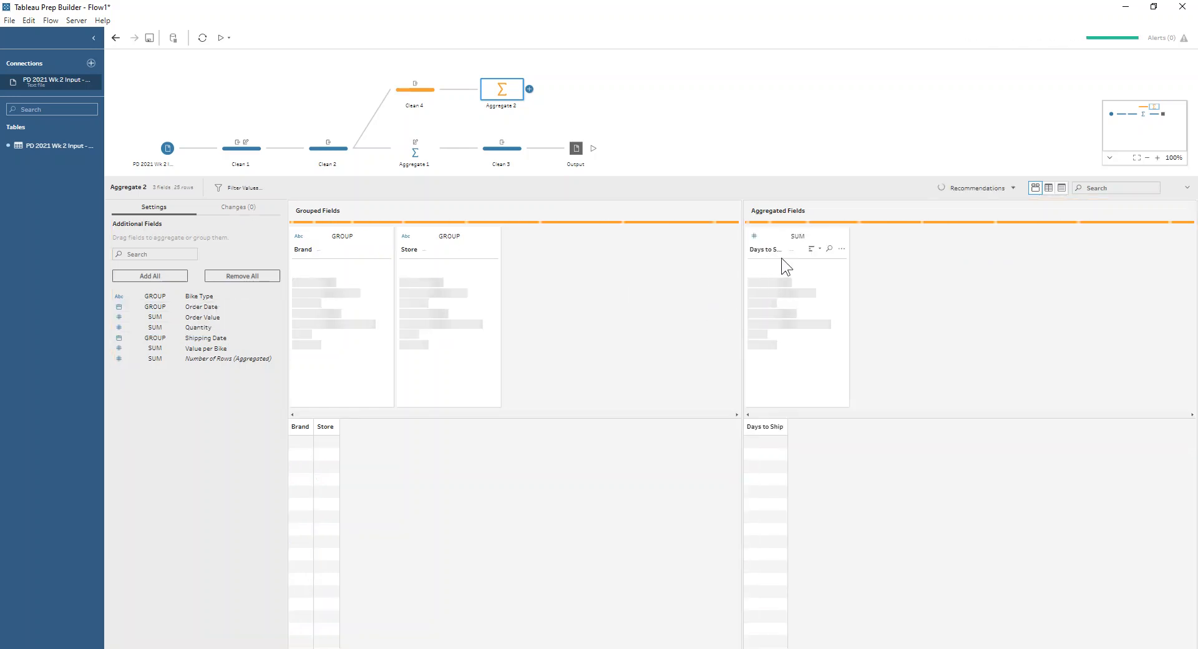
pyautogui.click(795, 236)
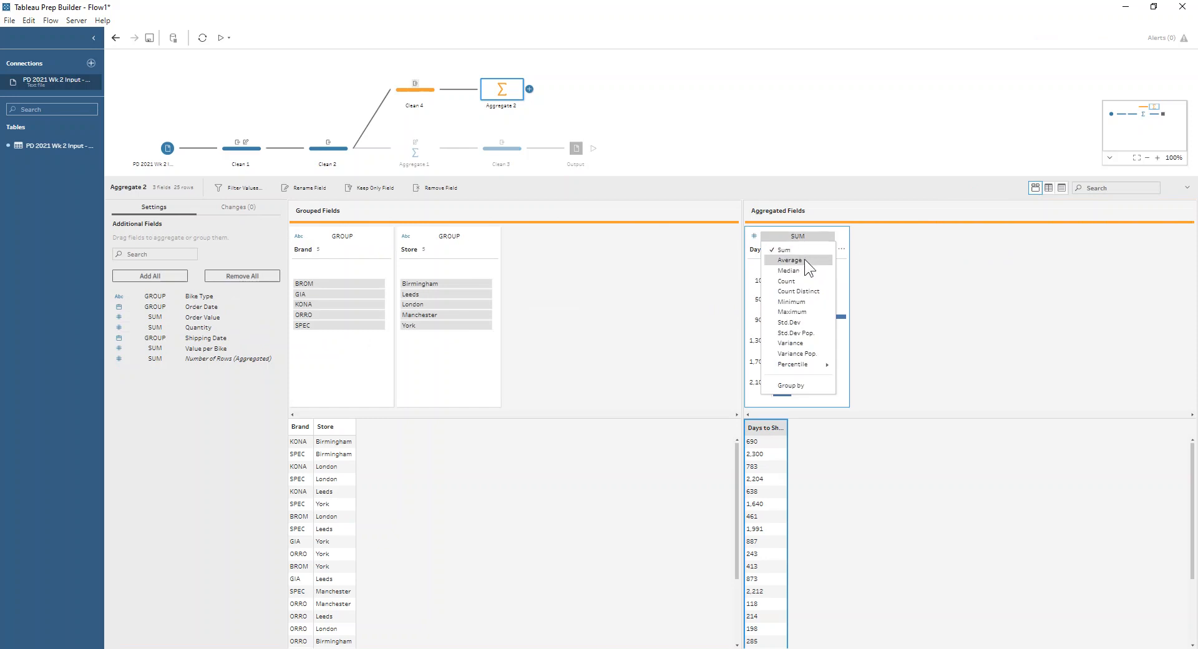
pyautogui.click(804, 259)
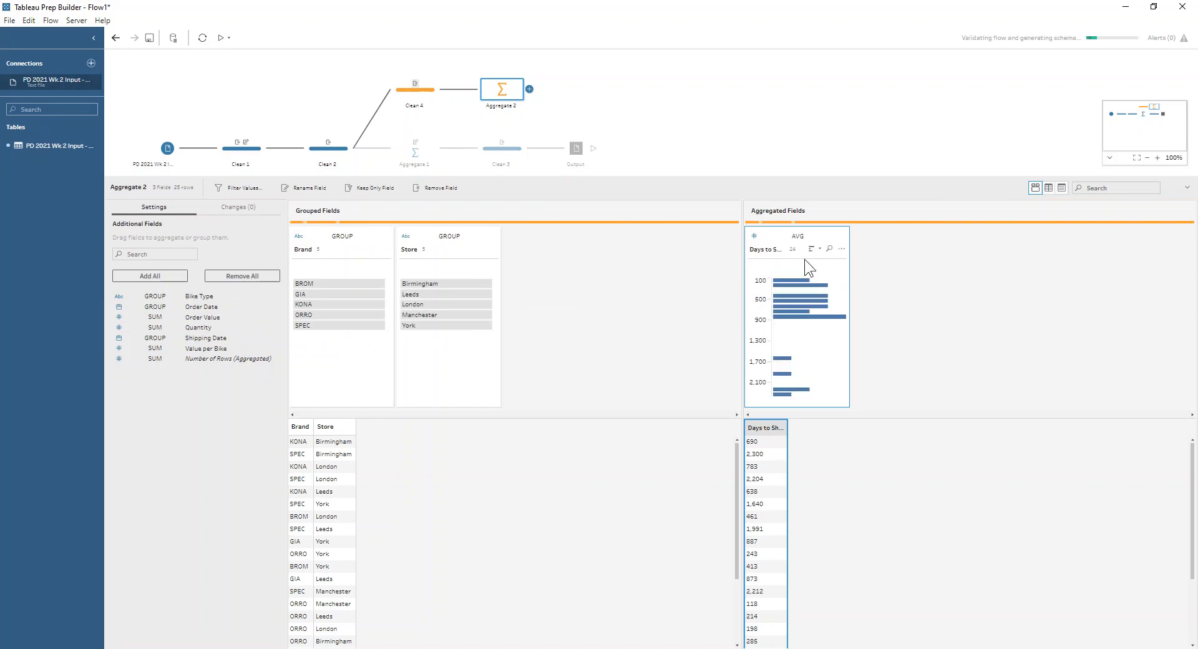
pyautogui.doubleClick(193, 327)
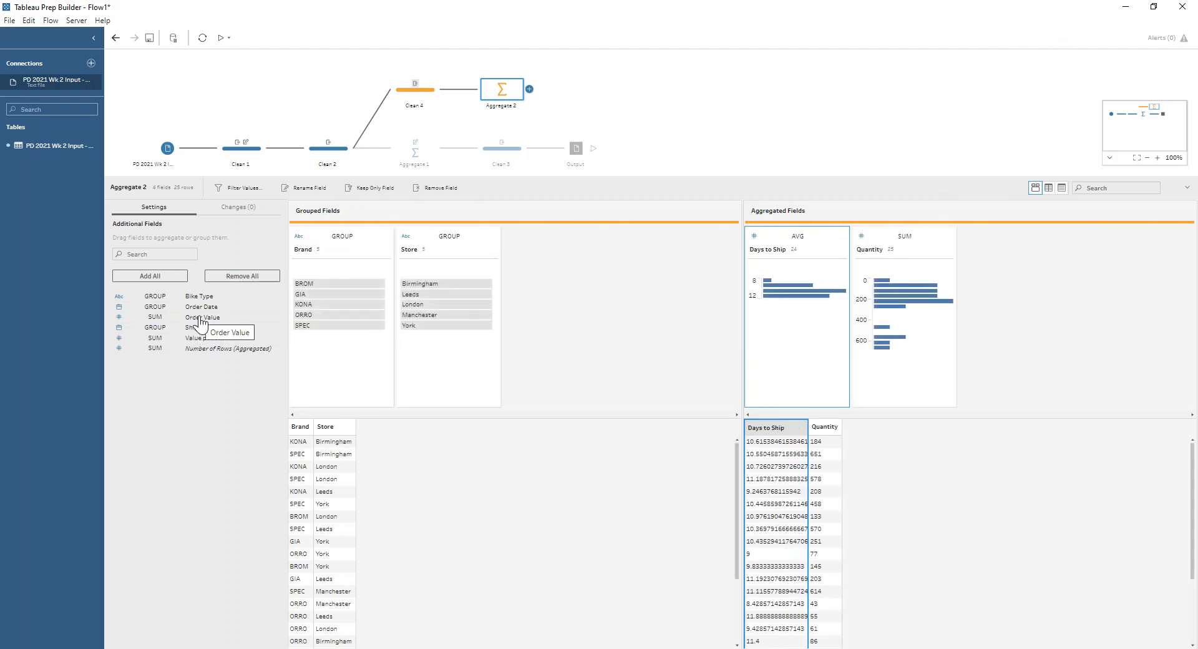
pyautogui.doubleClick(203, 318)
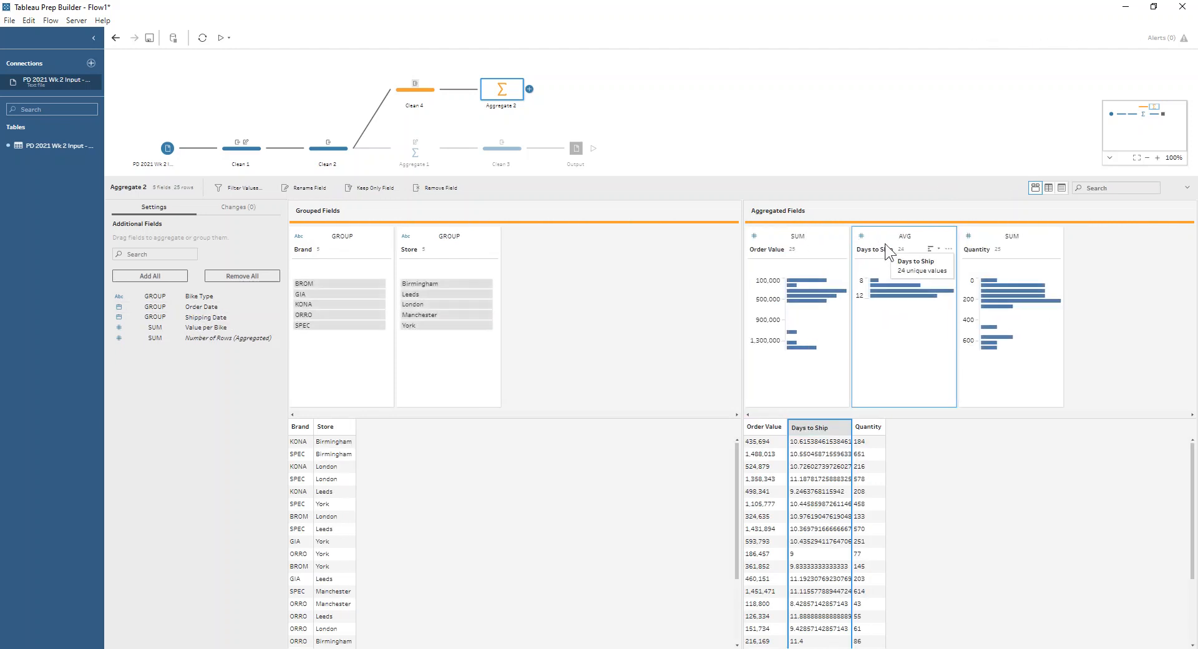
# Rename the aggregated fields to Total Order Value and Avg Days to Ship
pyautogui.doubleClick(756, 249)
pyautogui.click(751, 248)
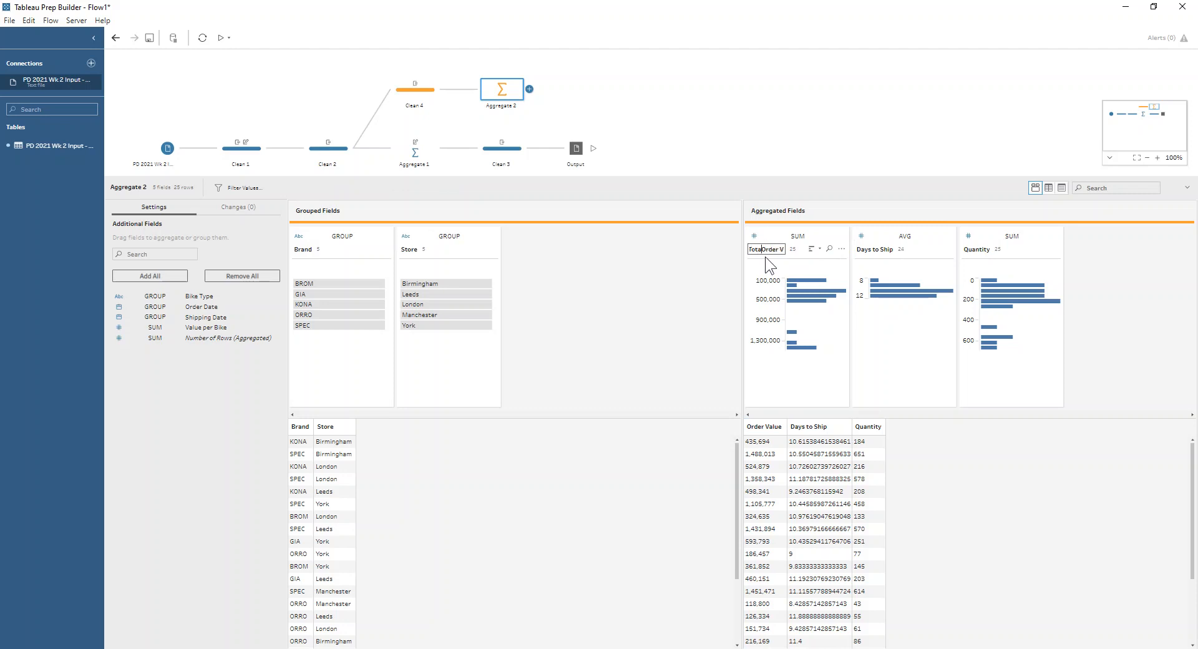
pyautogui.write('Total')
pyautogui.press('Return')
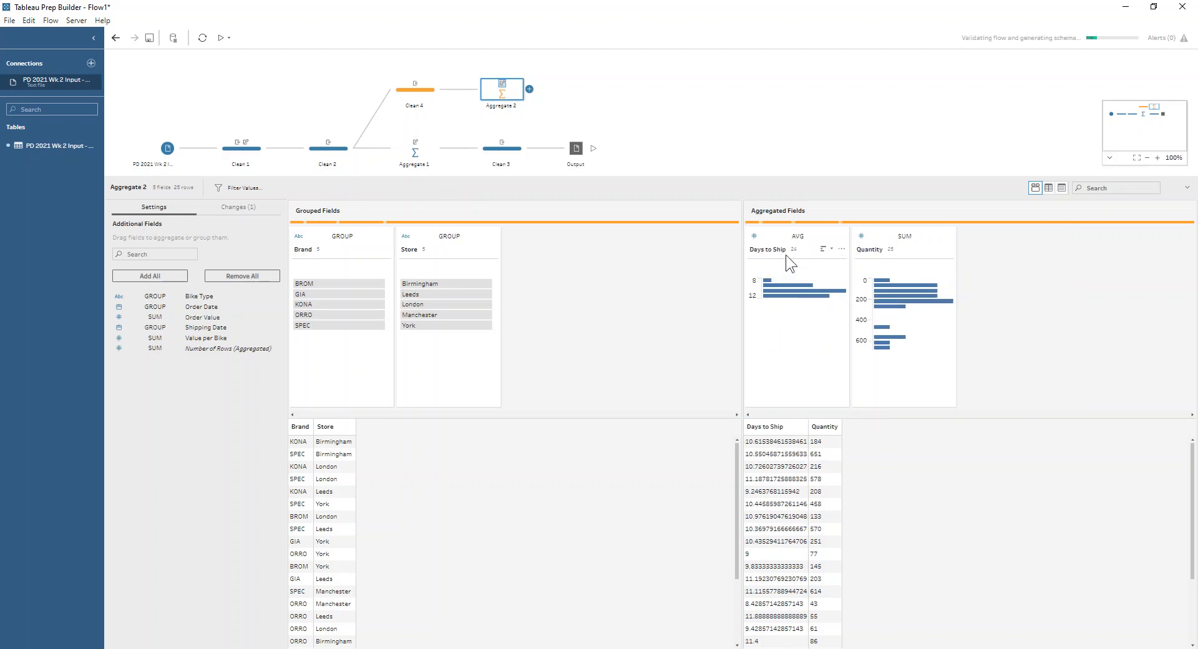
pyautogui.doubleClick(864, 249)
pyautogui.click(863, 251)
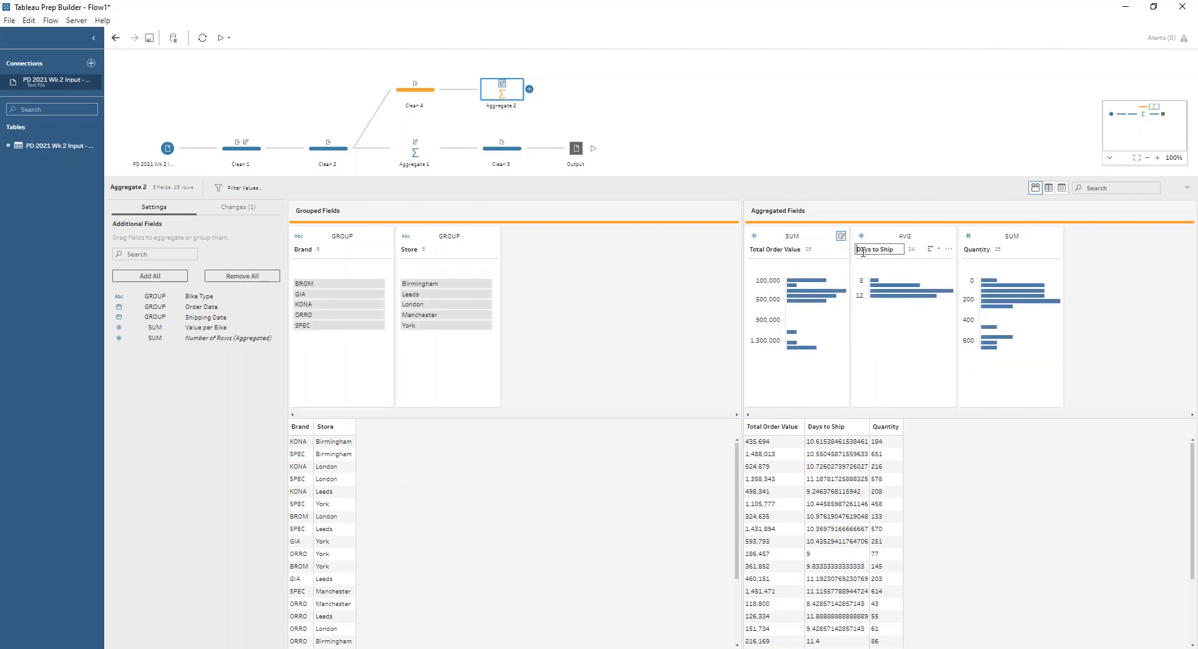
pyautogui.write('Avg')
pyautogui.press('Return')
# Rename the summed Quantity field to Total Quantity Sold
pyautogui.doubleClick(978, 247)
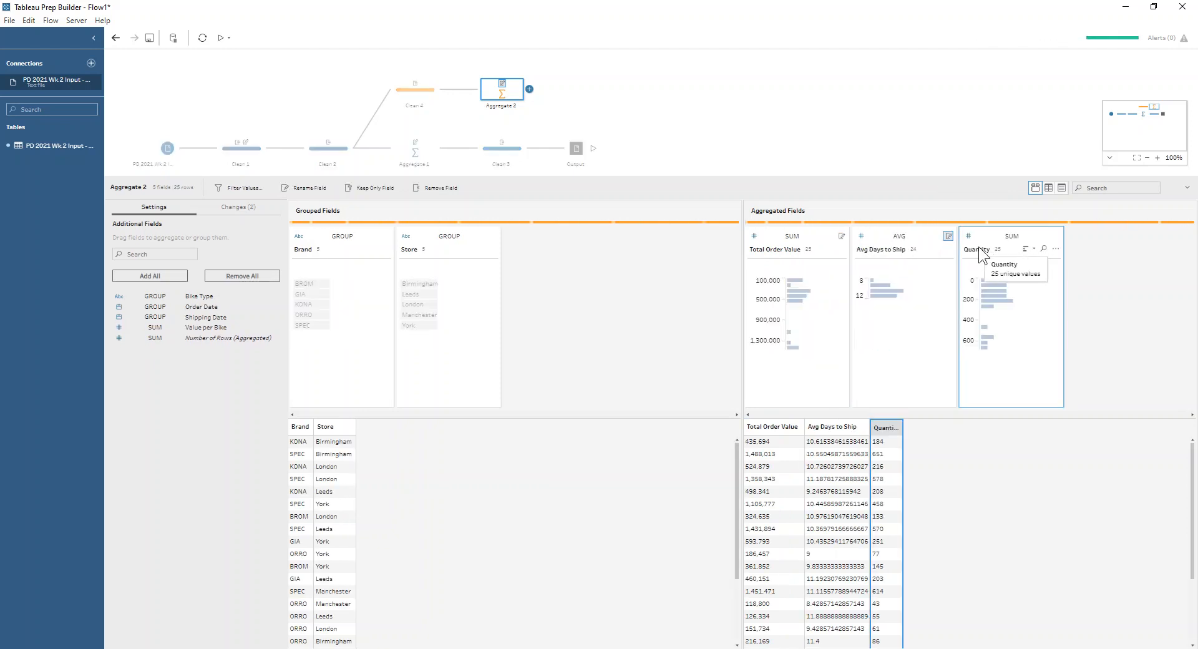
pyautogui.write('Total')
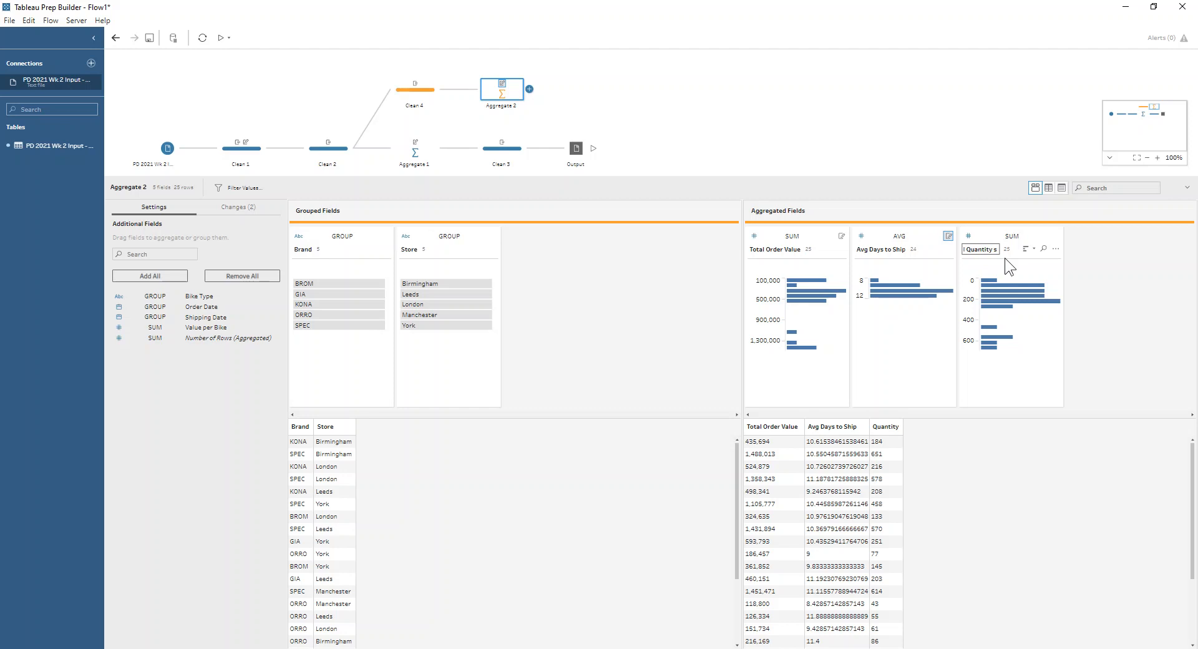
pyautogui.write('Sold')
pyautogui.press('Return')
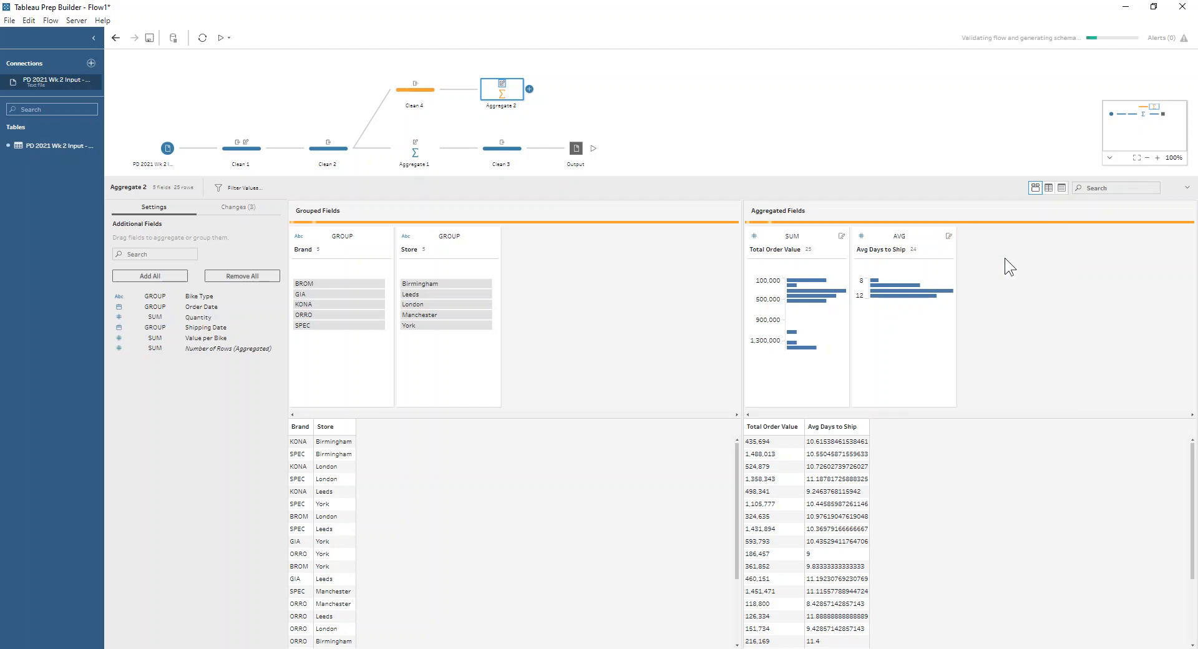
# Add a clean step after Aggregate 2 and move Store and Brand to the first columns
pyautogui.click(529, 89)
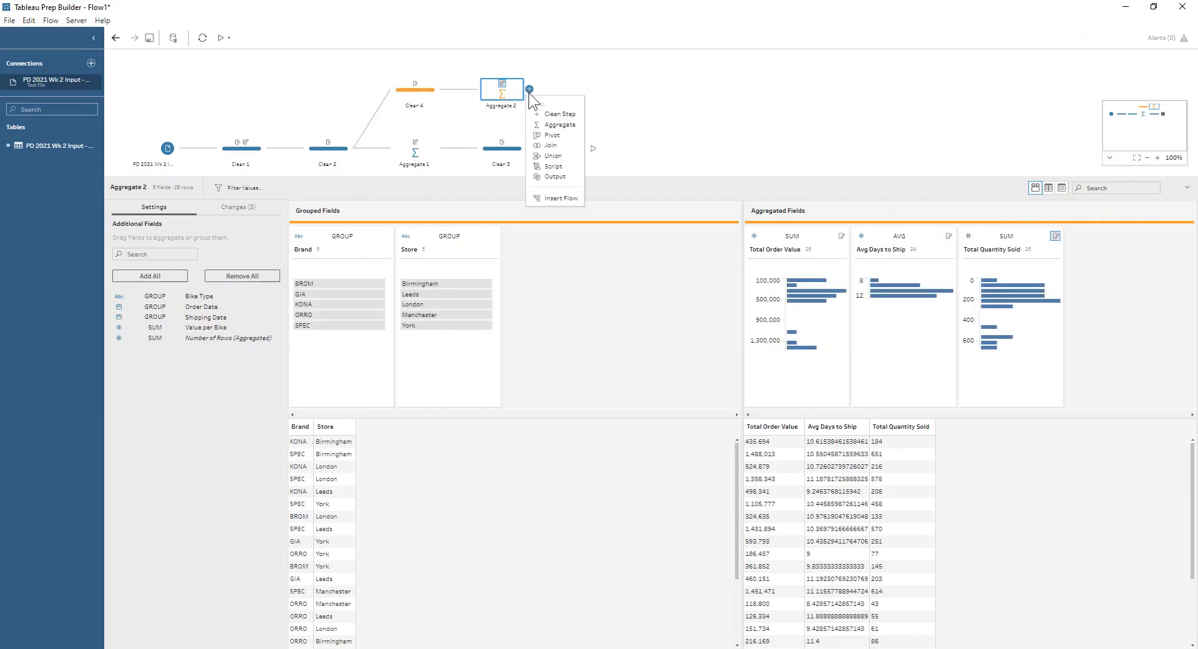
pyautogui.click(540, 106)
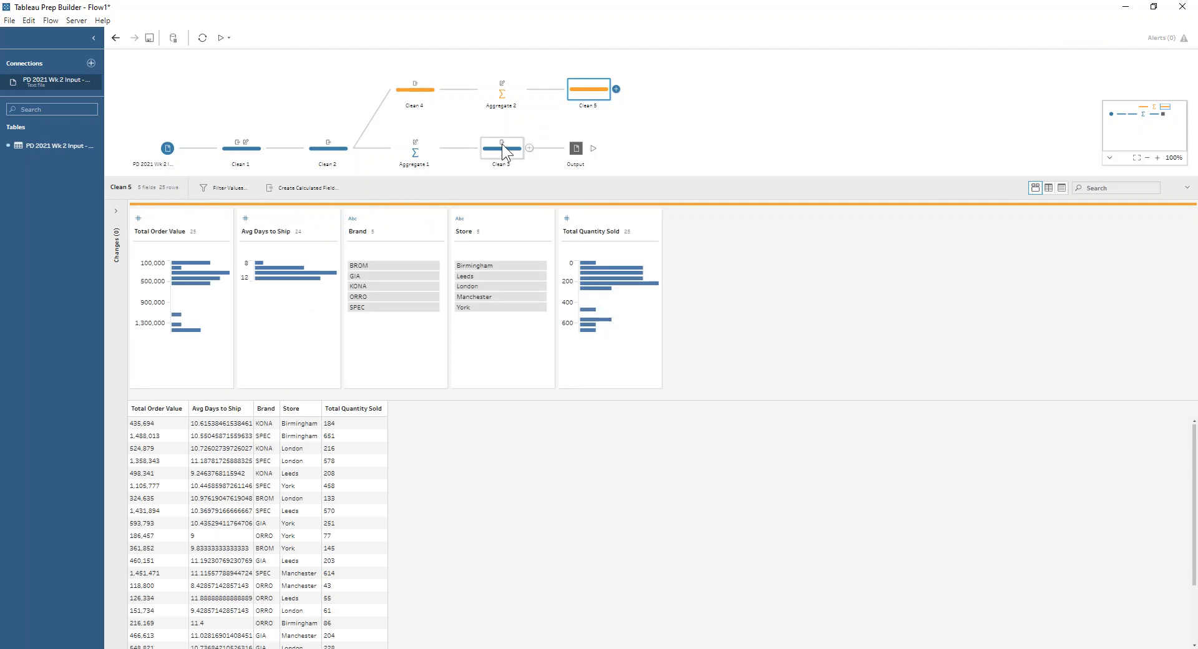
pyautogui.moveTo(394, 219); pyautogui.dragTo(129, 219)
pyautogui.moveTo(465, 219); pyautogui.dragTo(132, 218)
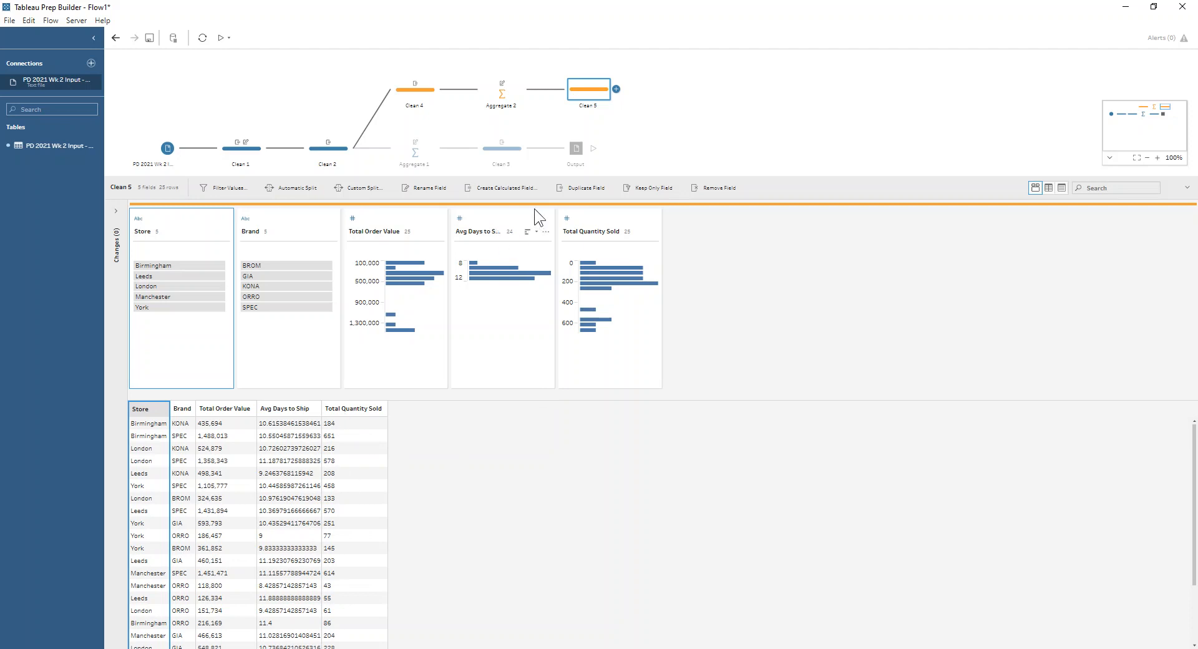
# Open a new calculated field, clear its default formula, and name it Avg Days to Ship
pyautogui.click(510, 188)
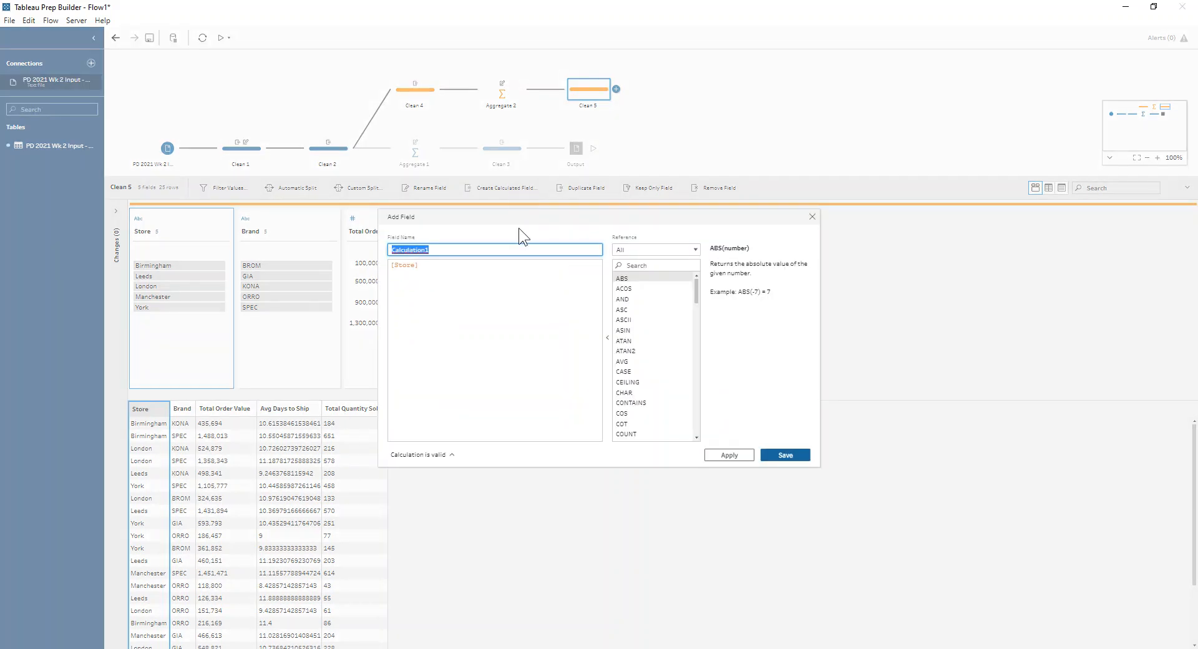
pyautogui.moveTo(419, 266); pyautogui.dragTo(377, 264)
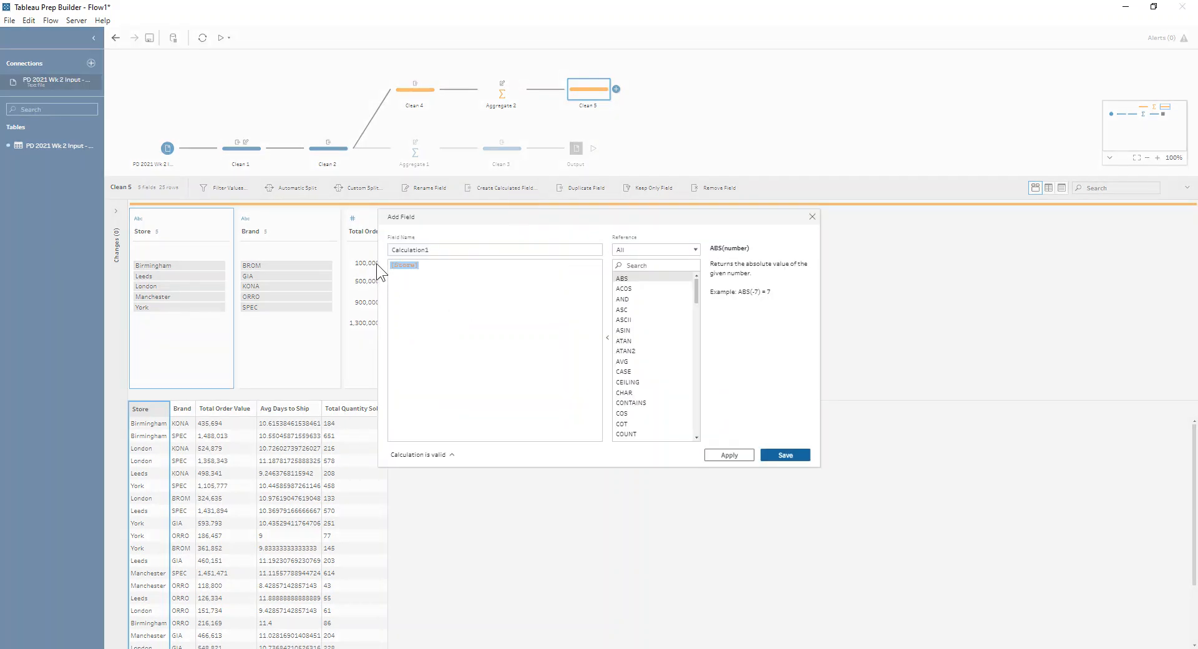
pyautogui.press('Delete')
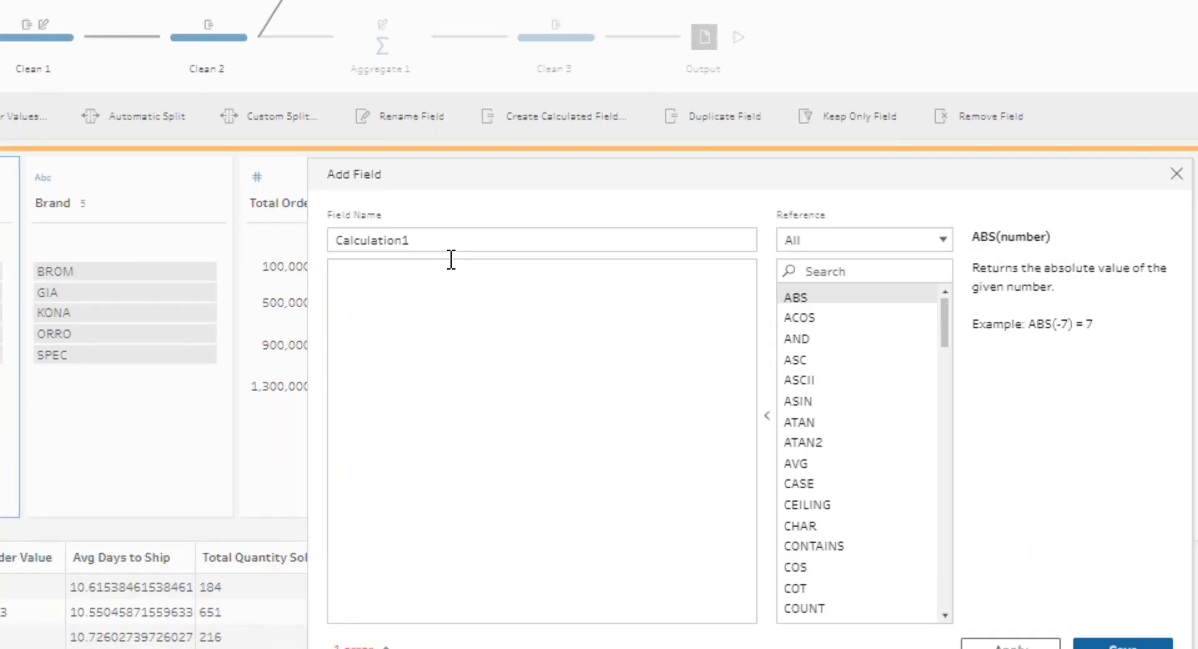
pyautogui.doubleClick(441, 249)
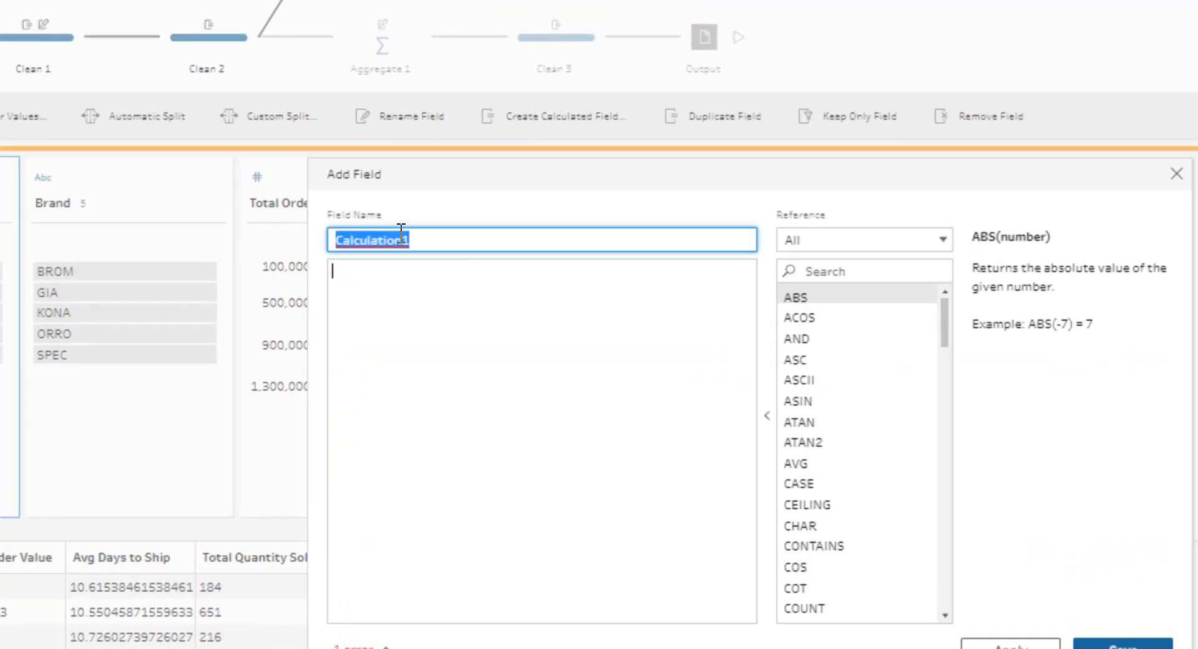
pyautogui.write('Avg ')
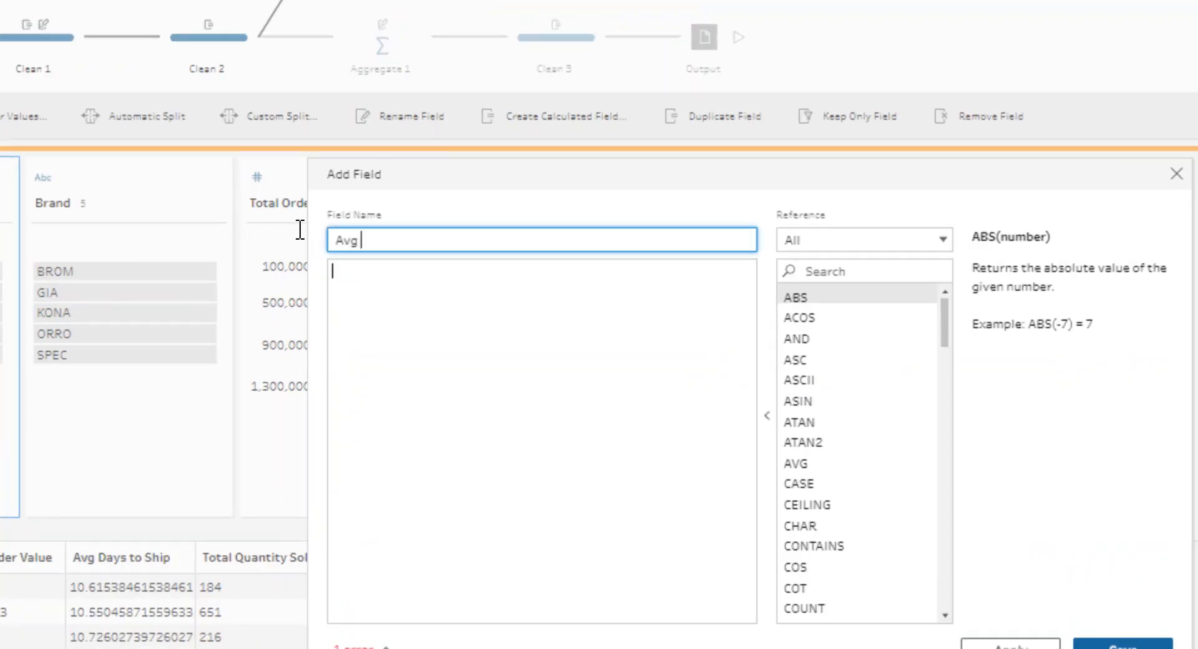
pyautogui.write('Days to Ship')
# Enter the formula round([Avg Days to Ship],1) for the new Avg Days to Ship field and save it
pyautogui.click(388, 319)
pyautogui.write('rou')
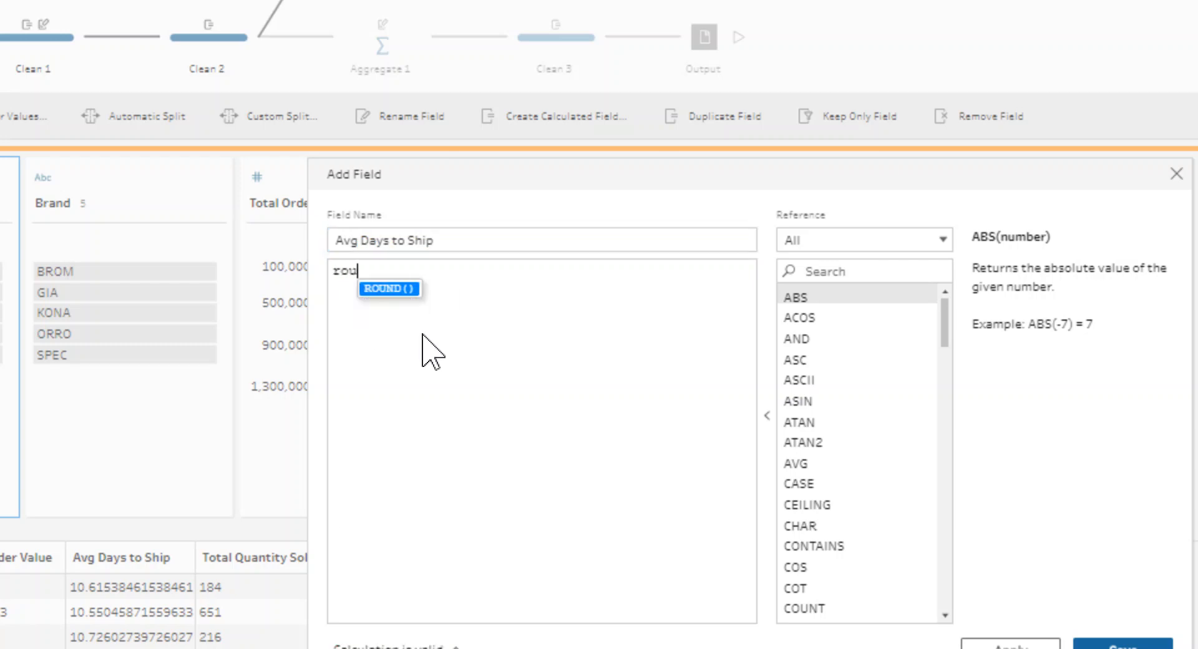
pyautogui.write('nd(a')
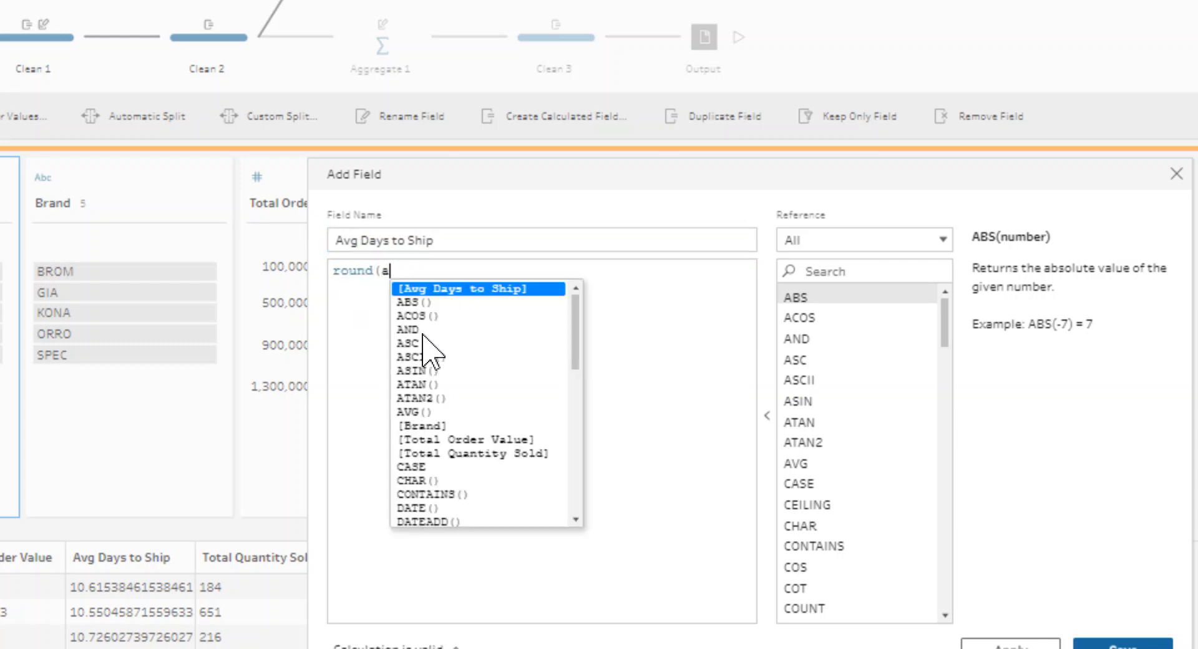
pyautogui.write('vg')
pyautogui.press('Return')
pyautogui.write(',1')
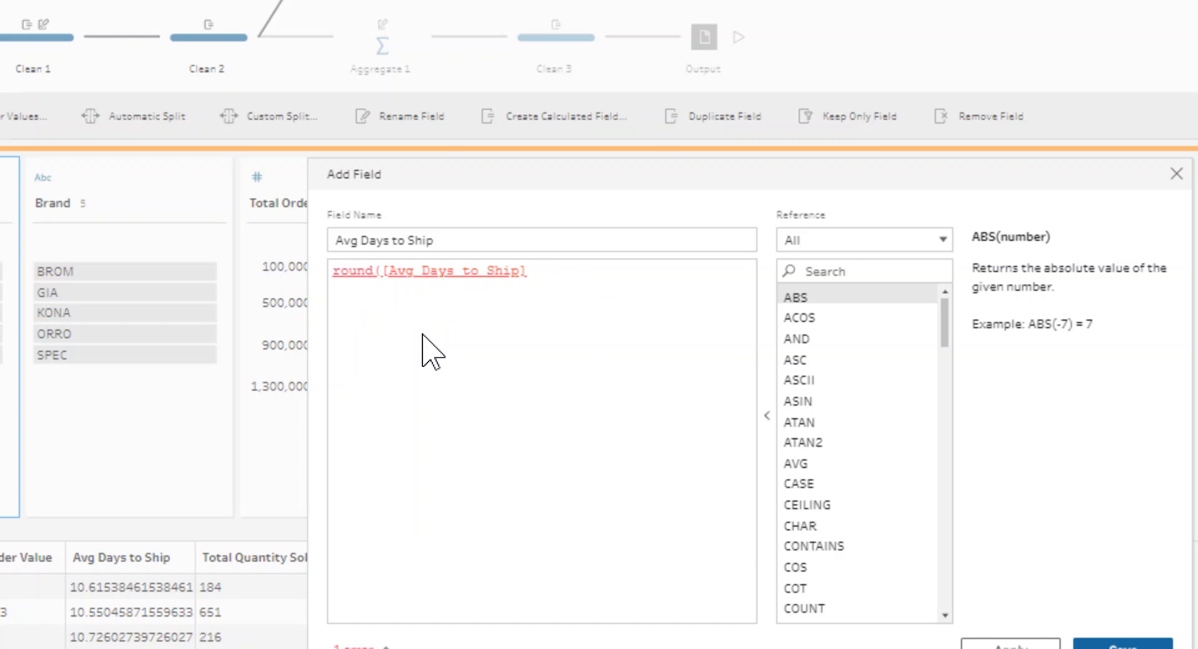
pyautogui.write(')')
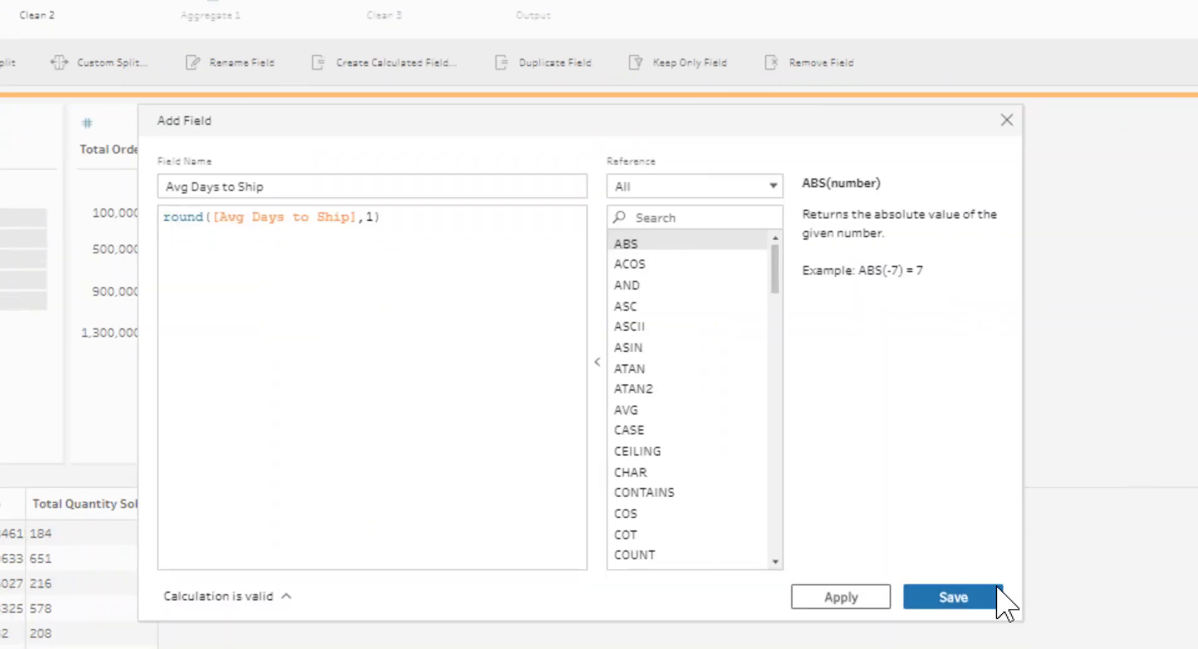
pyautogui.click(973, 597)
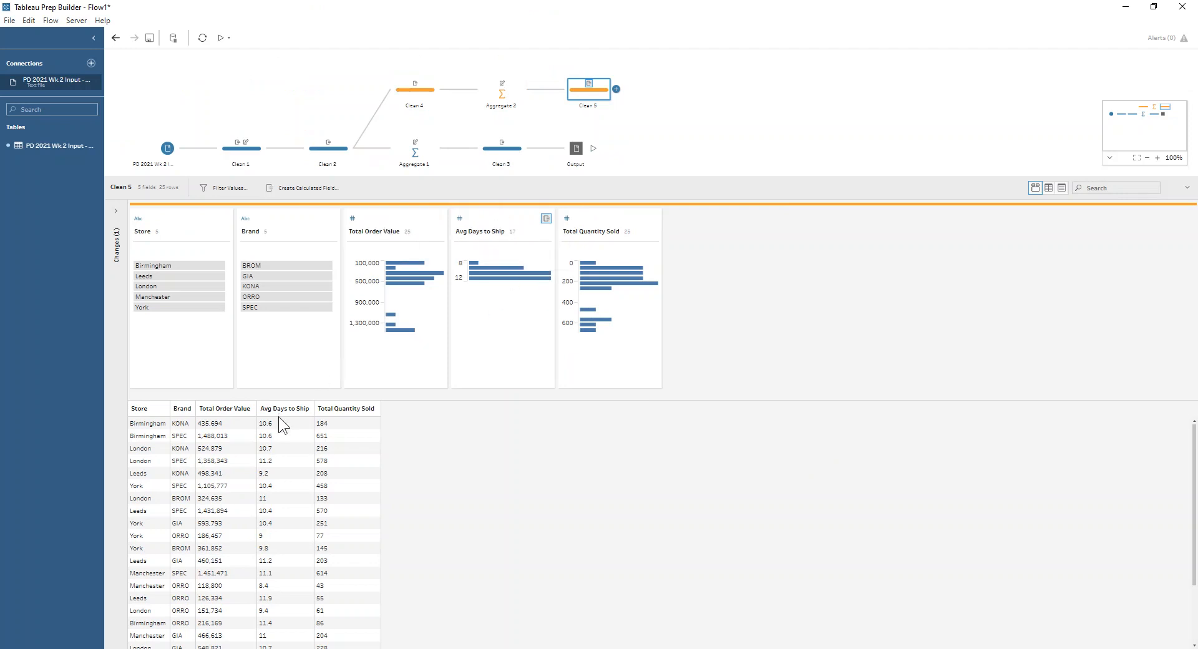
# Add an output step after Clean 5
pyautogui.scroll(-2, 290, 615)
pyautogui.scroll(2, 290, 615)
pyautogui.click(615, 89)
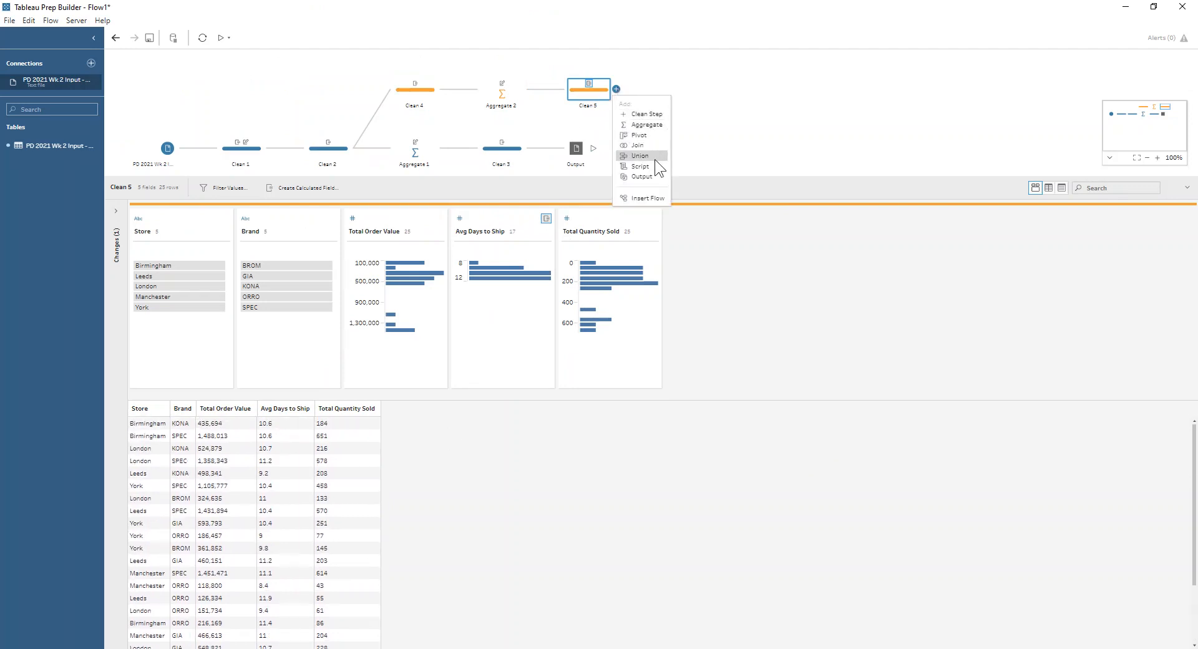
pyautogui.click(655, 175)
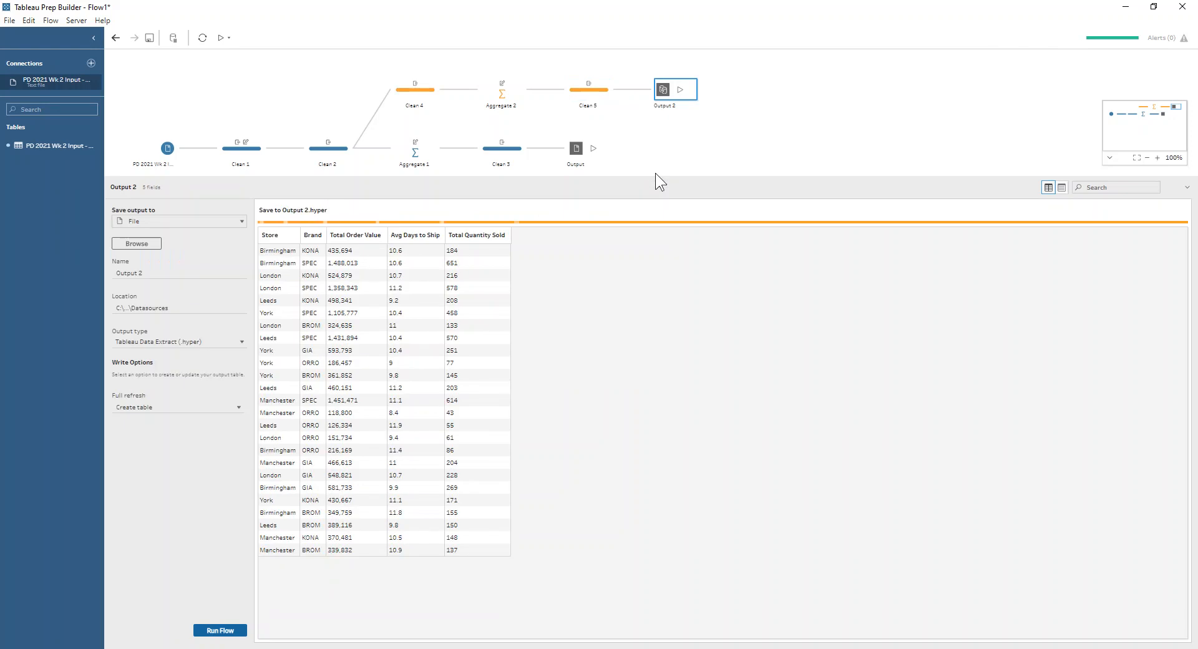
# Set the output type to Comma Separated Values (.csv) and choose the Downloads folder as the save location
pyautogui.click(181, 337)
pyautogui.click(173, 363)
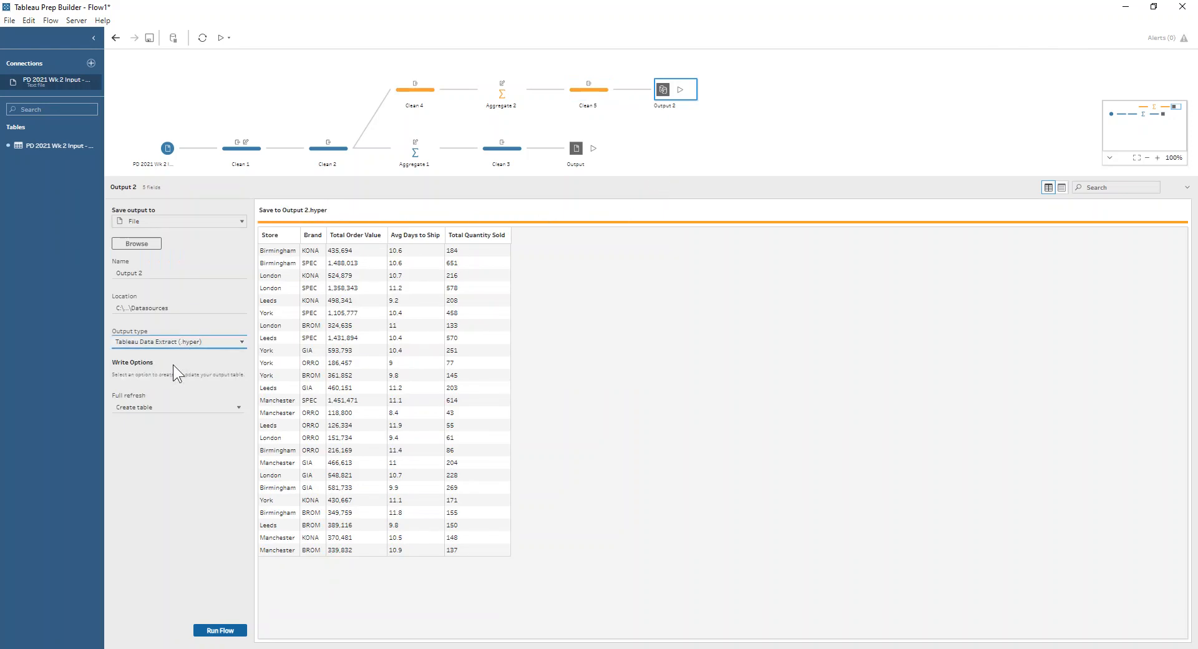
pyautogui.click(134, 246)
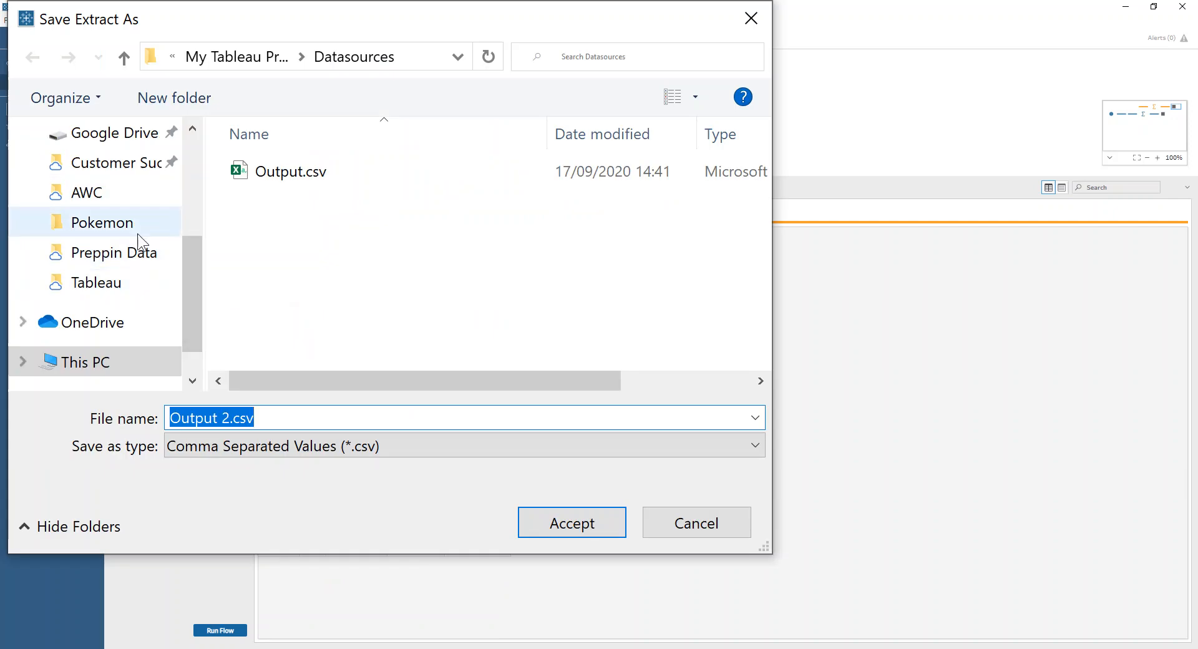
pyautogui.scroll(3, 139, 245)
pyautogui.click(114, 224)
pyautogui.click(542, 521)
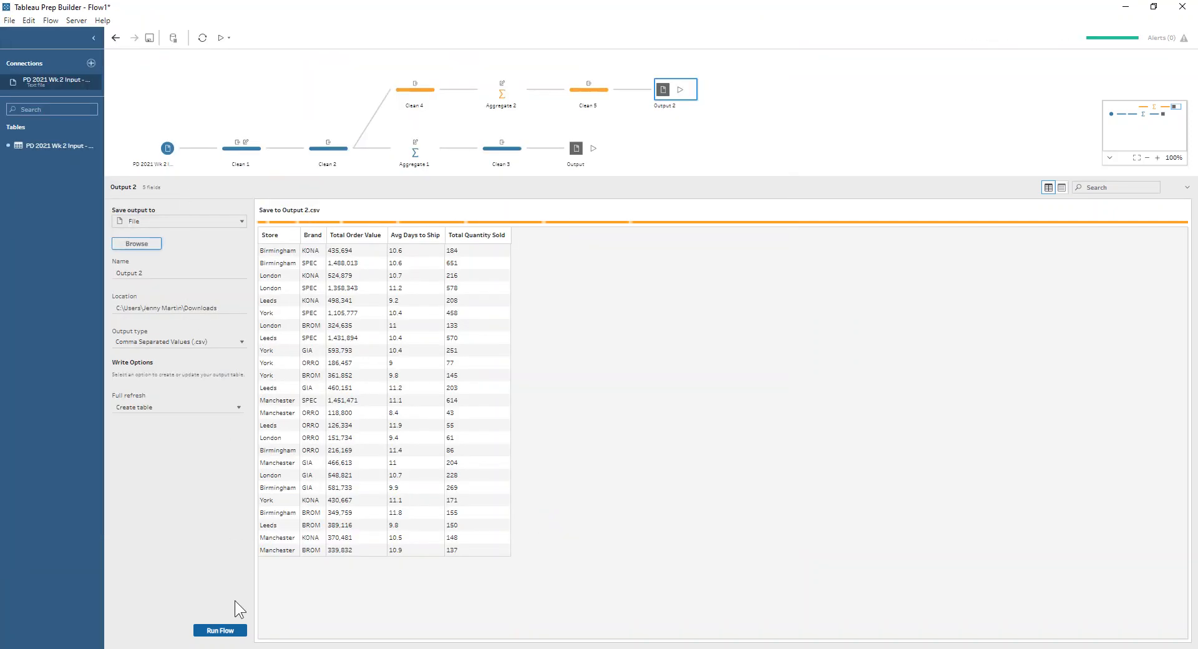
# Run the flow and close the completion message
pyautogui.click(236, 630)
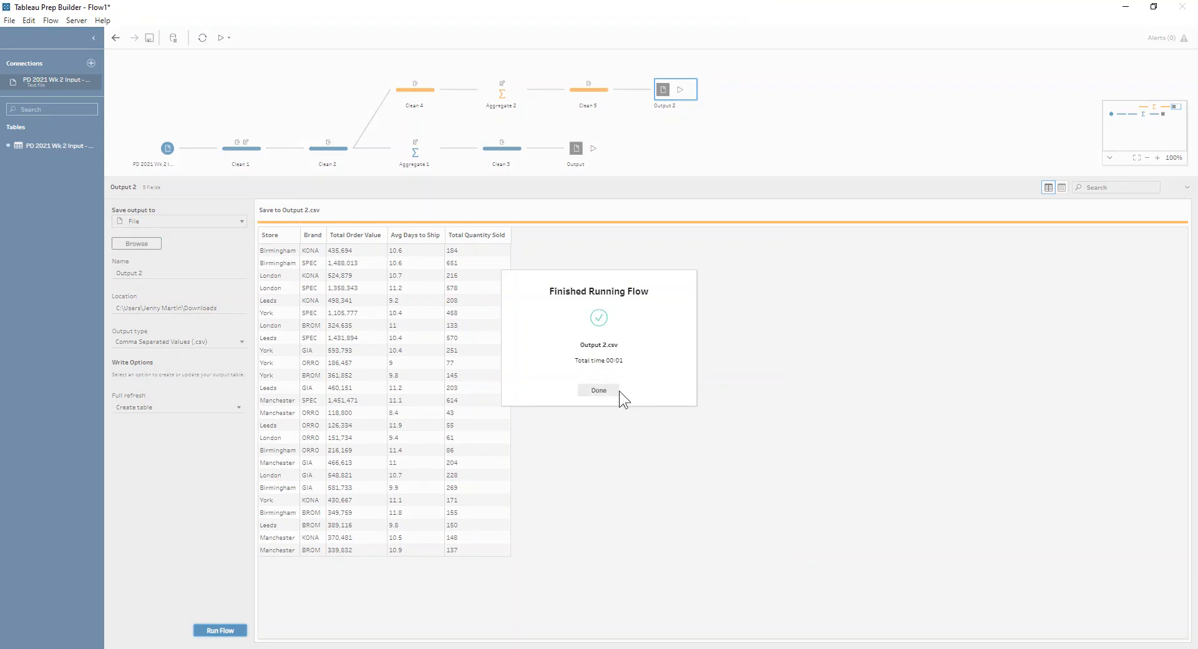
pyautogui.click(617, 391)
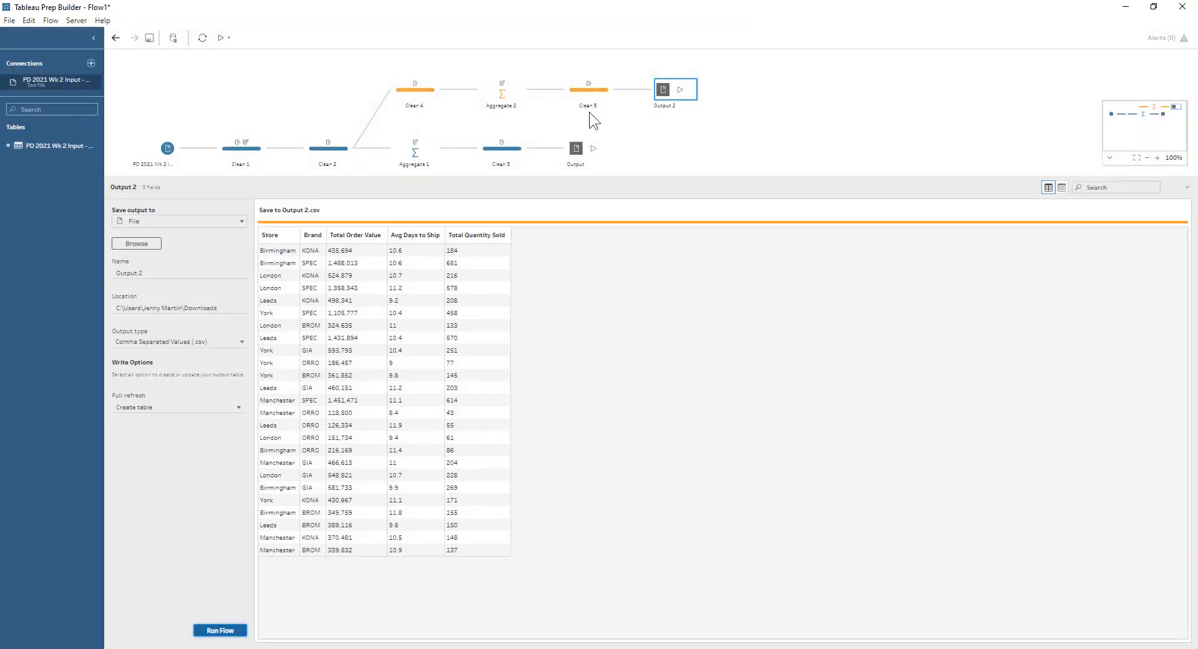